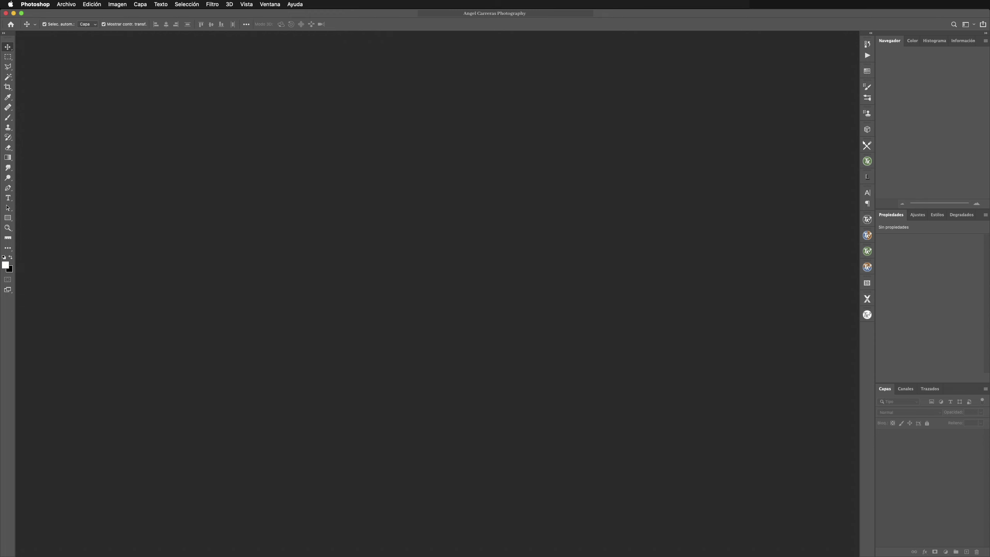
Step: Open cliffs-1866832.jpg in Photoshop, assigning the Adobe RGB (1998) profile to the untagged photo
{"action": "mouse_move", "coordinate": [343, 315]}
{"action": "left_mouse_down"}
{"action": "mouse_move", "coordinate": [395, 95]}
{"action": "mouse_move", "coordinate": [396, 274]}
{"action": "left_mouse_up"}
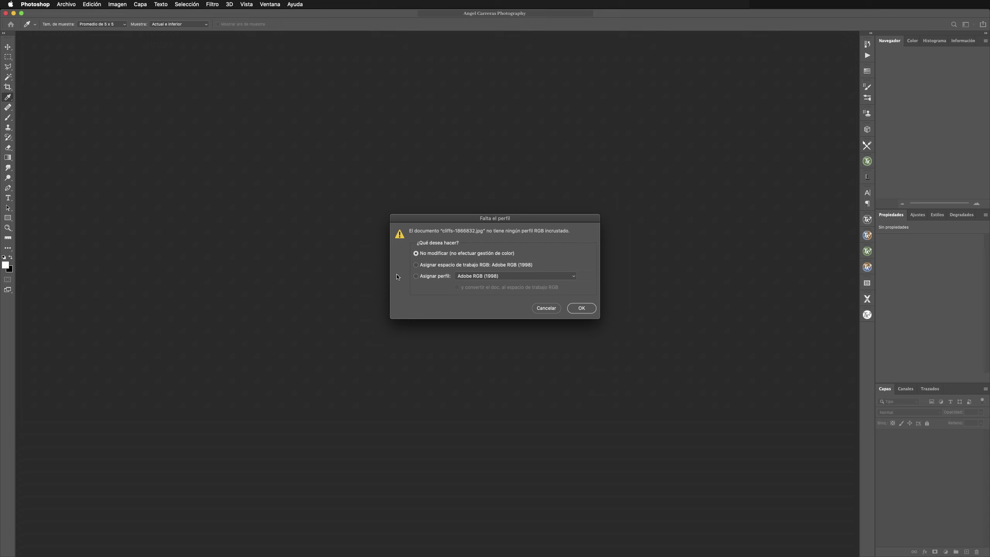
{"action": "left_click", "coordinate": [435, 277]}
{"action": "left_click", "coordinate": [581, 309]}
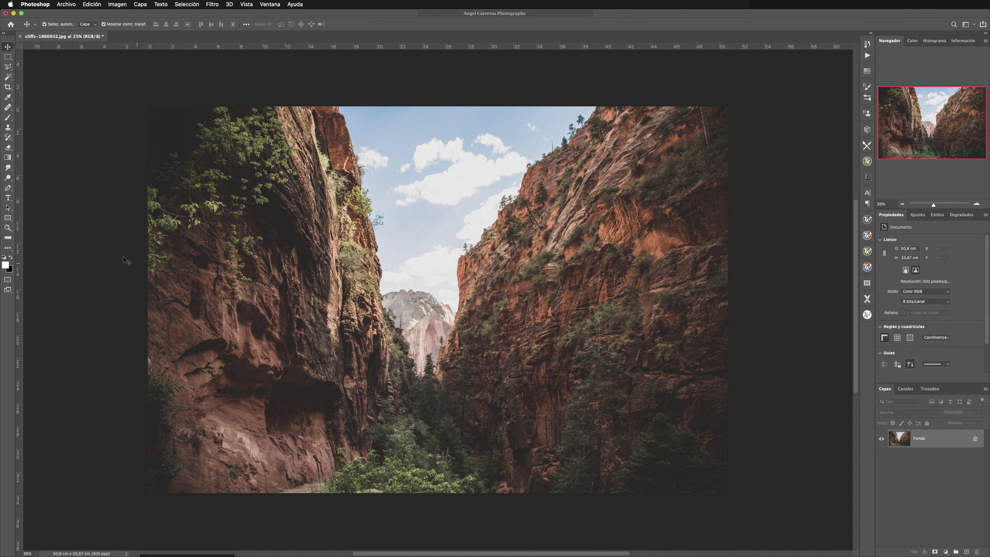
Step: Draw a black 2412 × 1106 px rectangle shape layer, Rectángulo 1, over the right cliff
{"action": "left_click", "coordinate": [8, 219]}
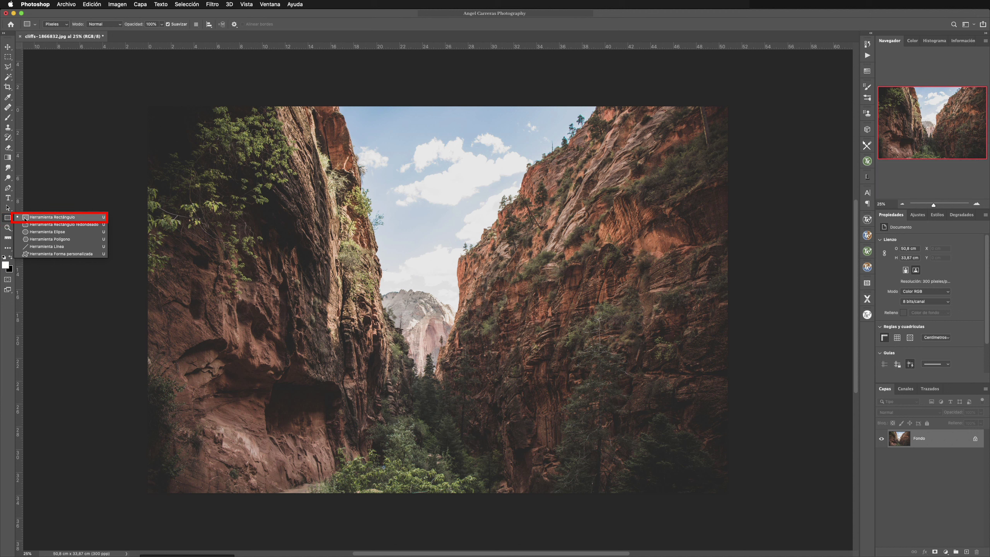
{"action": "left_click", "coordinate": [39, 218]}
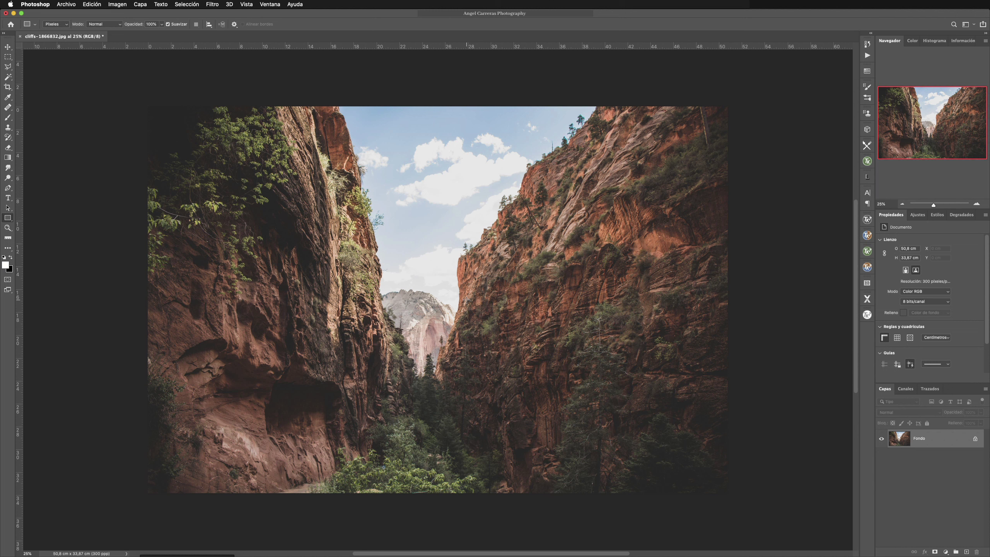
{"action": "left_click_drag", "start_coordinate": [466, 299], "coordinate": [712, 383]}
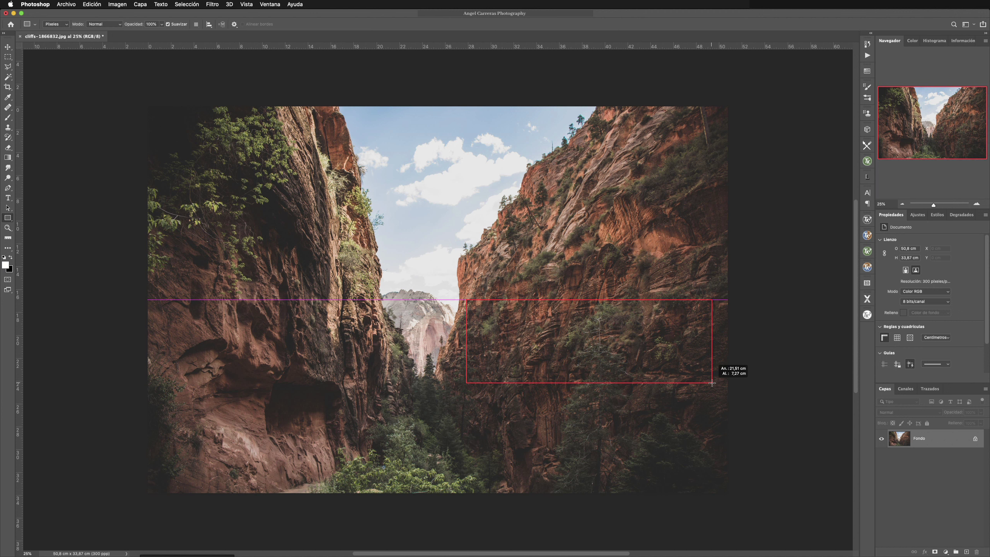
{"action": "left_click_drag", "start_coordinate": [712, 383], "coordinate": [712, 383]}
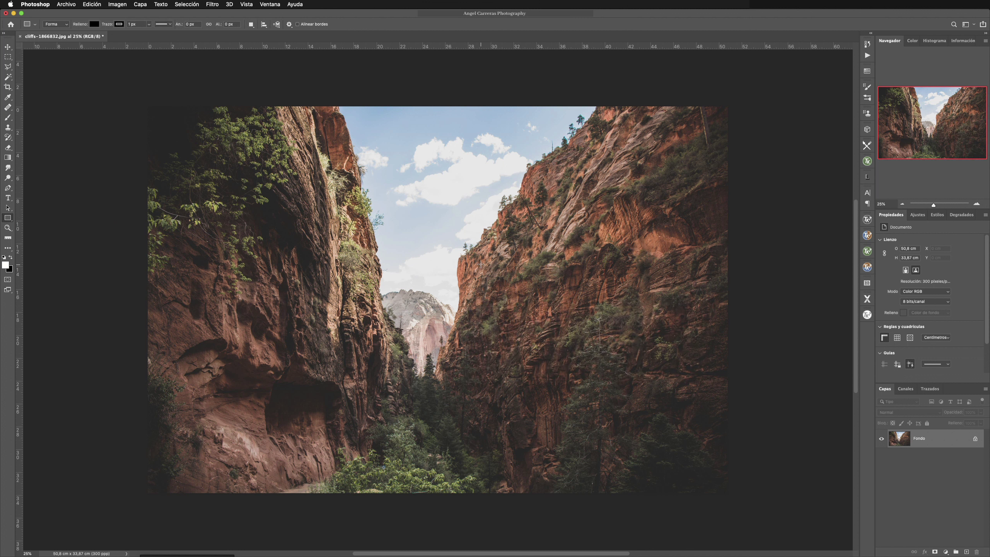
{"action": "left_click_drag", "start_coordinate": [480, 260], "coordinate": [663, 360]}
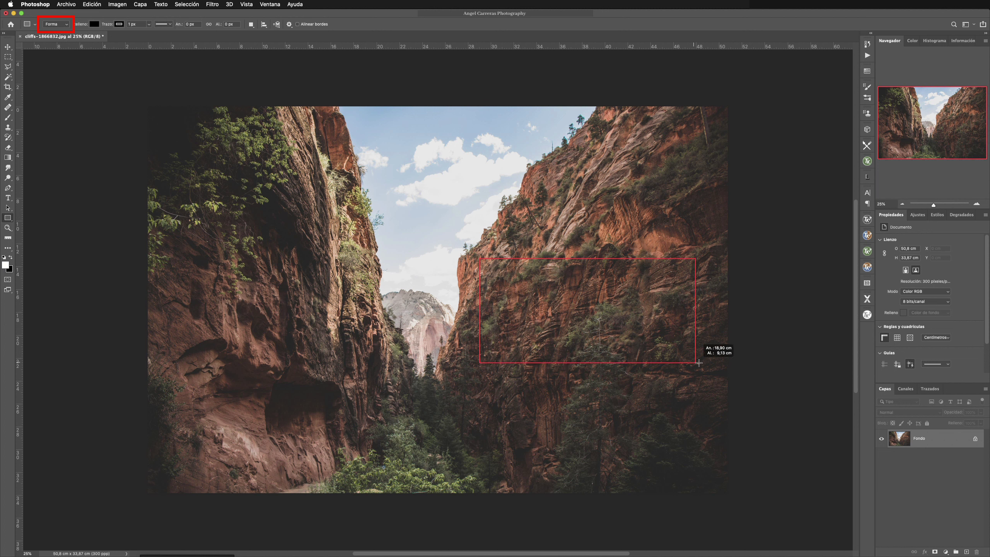
{"action": "left_click_drag", "start_coordinate": [663, 361], "coordinate": [713, 366]}
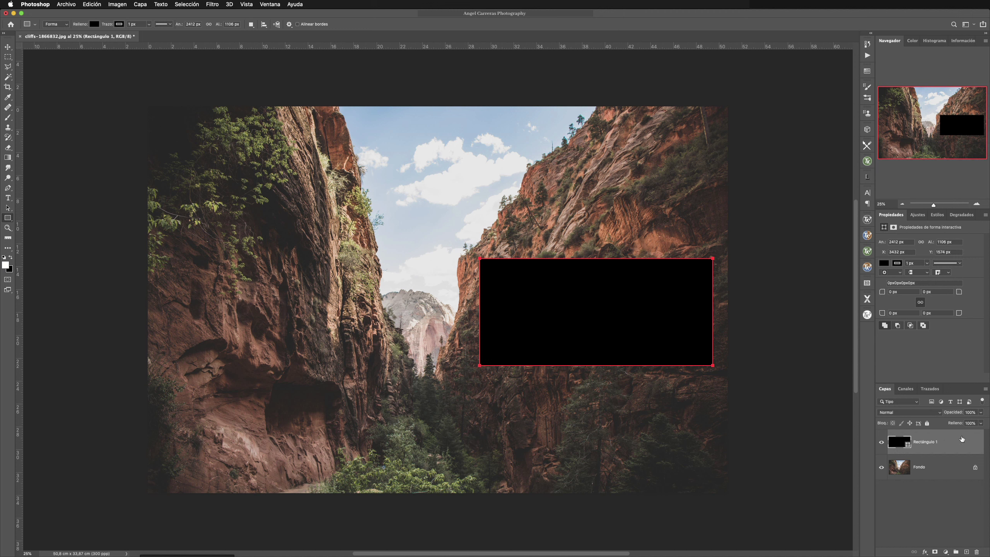
Step: Convert the Rectángulo 1 layer into an embedded smart object
{"action": "right_click", "coordinate": [962, 439]}
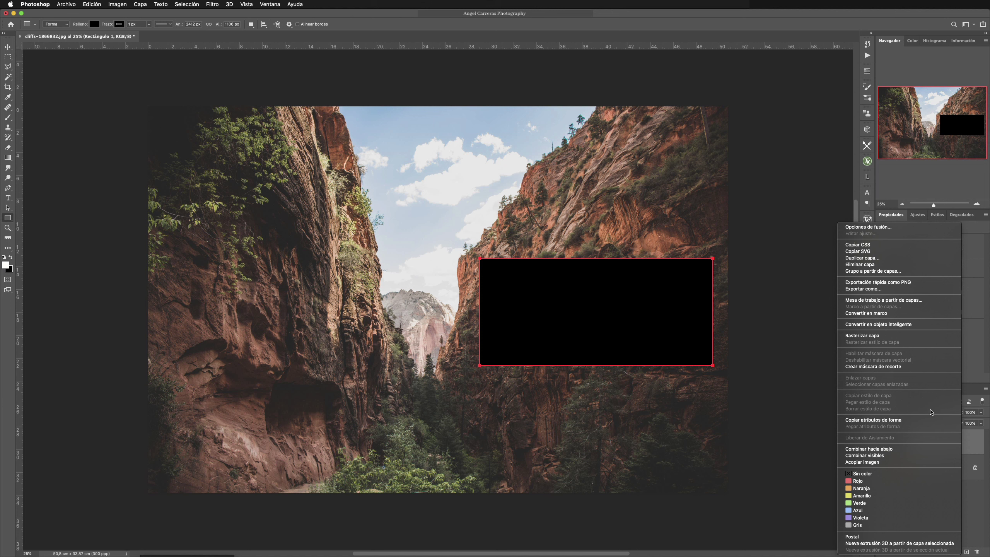
{"action": "left_click", "coordinate": [905, 324]}
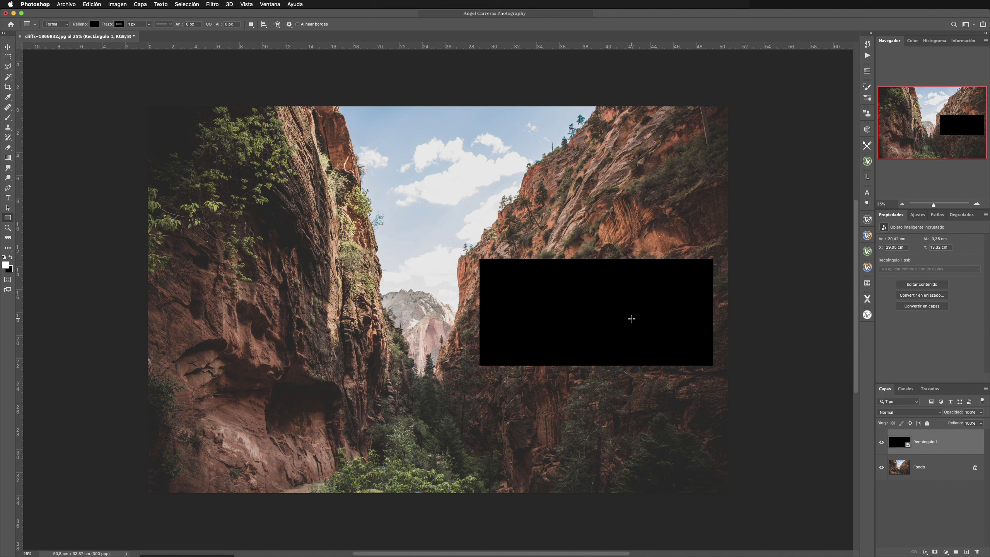
{"action": "key", "text": "v"}
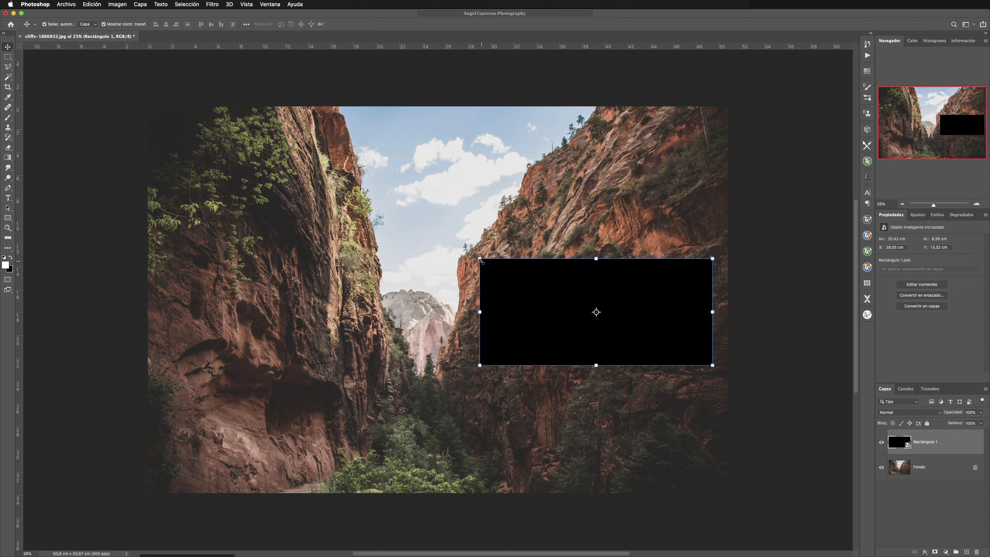
Step: Distort the smart object's corners into a trapezoid, its right side far taller along the cliff
{"action": "key", "text": "ctrl+t"}
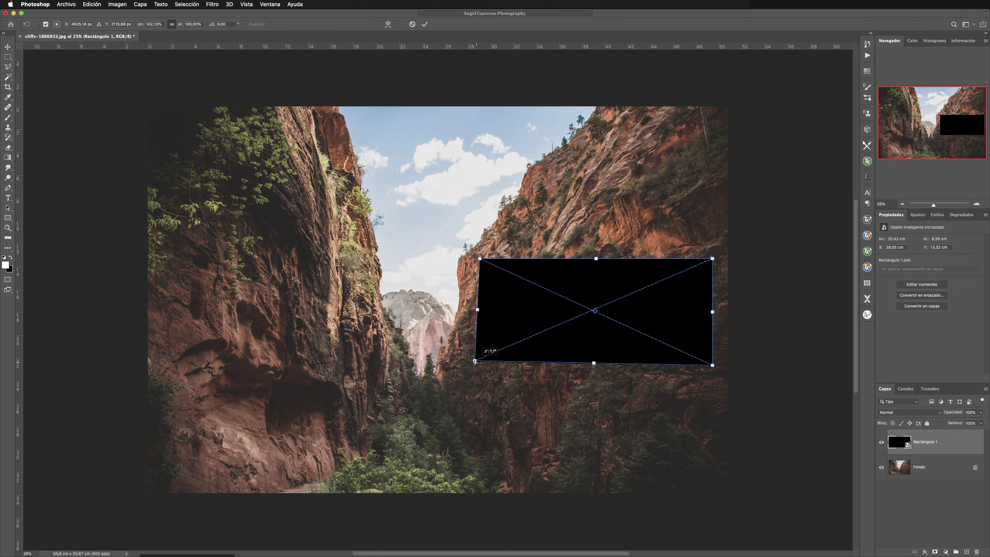
{"action": "left_click_drag", "start_coordinate": [480, 365], "coordinate": [464, 353]}
{"action": "left_click_drag", "start_coordinate": [480, 259], "coordinate": [471, 267]}
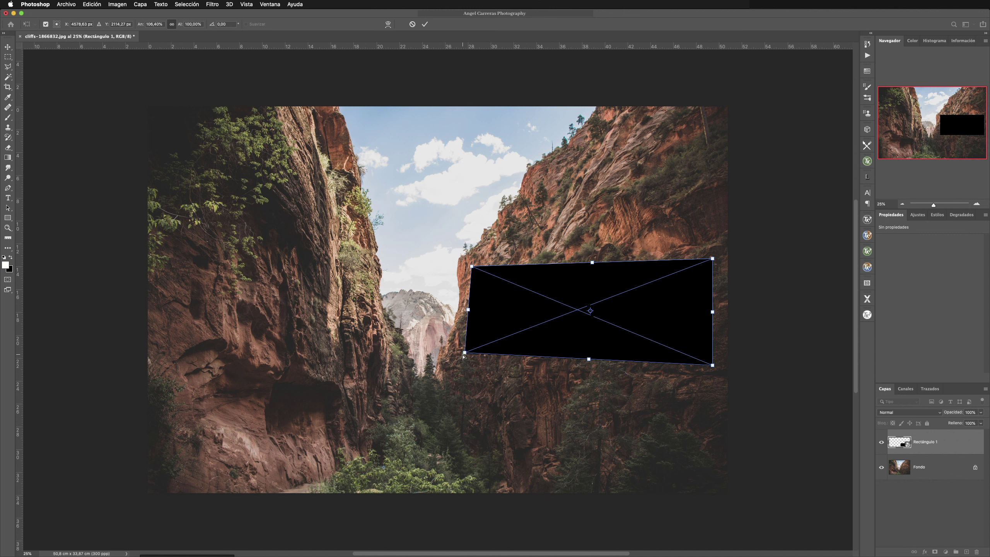
{"action": "left_click_drag", "start_coordinate": [464, 356], "coordinate": [462, 356]}
{"action": "left_click_drag", "start_coordinate": [714, 261], "coordinate": [725, 184]}
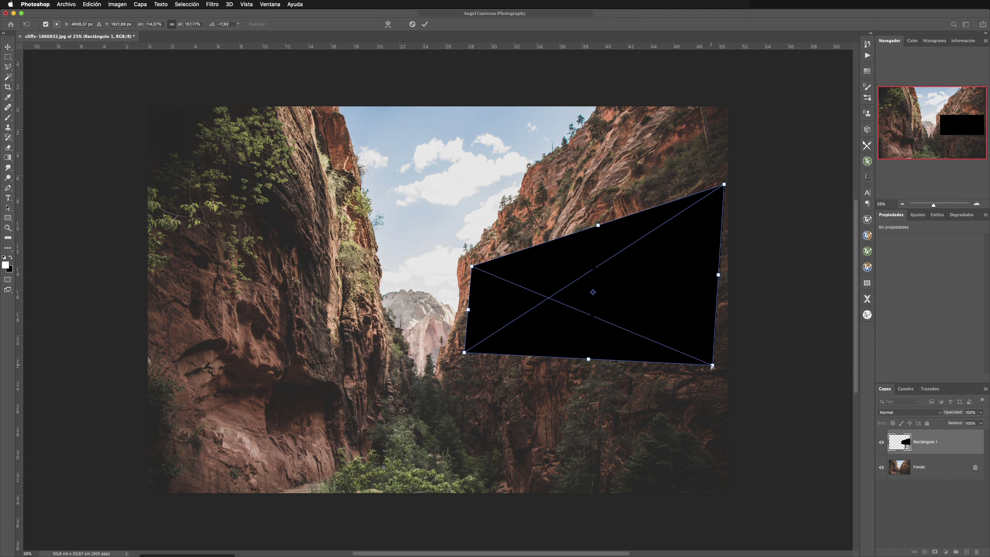
{"action": "left_click_drag", "start_coordinate": [712, 367], "coordinate": [722, 382]}
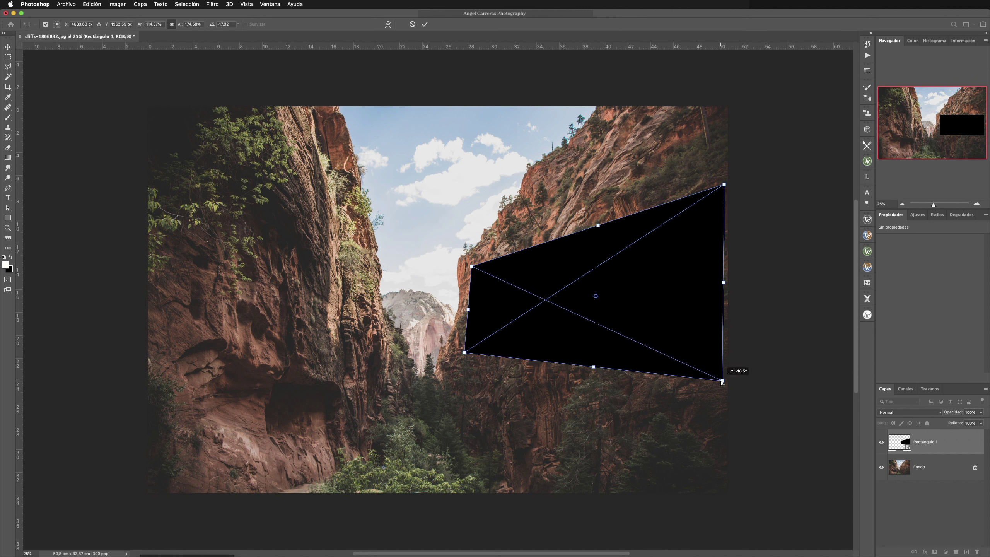
{"action": "left_click_drag", "start_coordinate": [722, 383], "coordinate": [723, 381]}
{"action": "left_click_drag", "start_coordinate": [725, 185], "coordinate": [724, 144]}
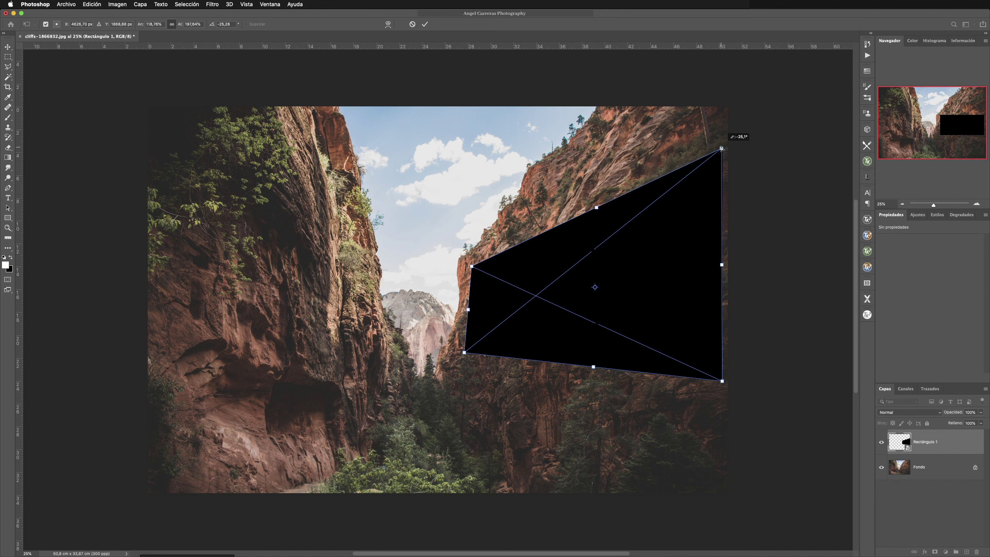
Step: Warp the black shape with grid splits so it curves along the rock surface, then commit
{"action": "left_click", "coordinate": [388, 24]}
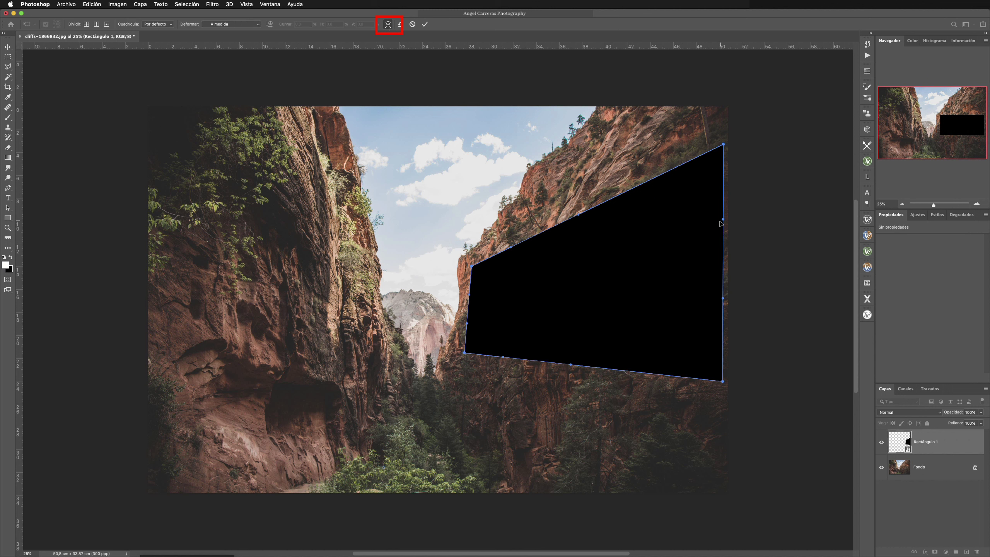
{"action": "left_click", "coordinate": [665, 246]}
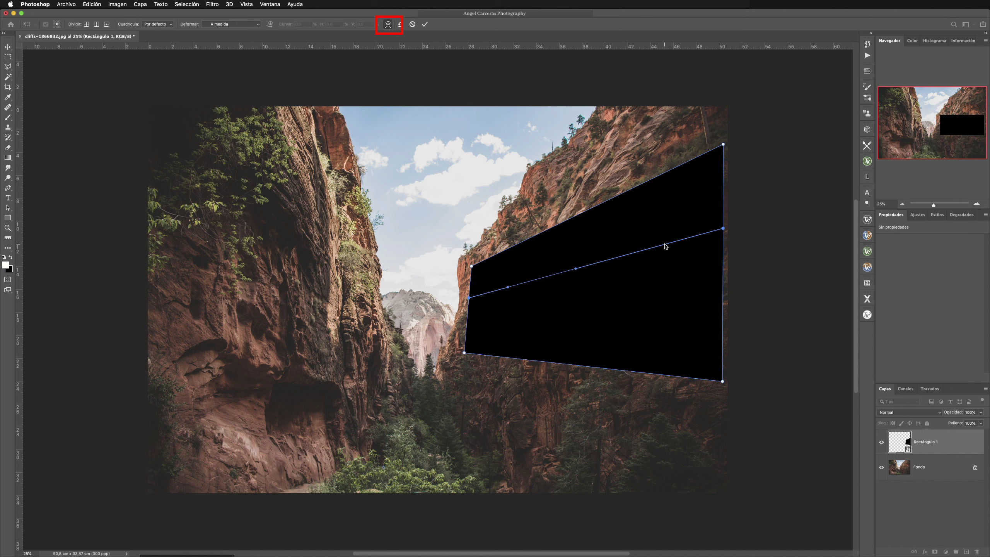
{"action": "left_click", "coordinate": [666, 246]}
{"action": "left_click_drag", "start_coordinate": [684, 246], "coordinate": [715, 238]}
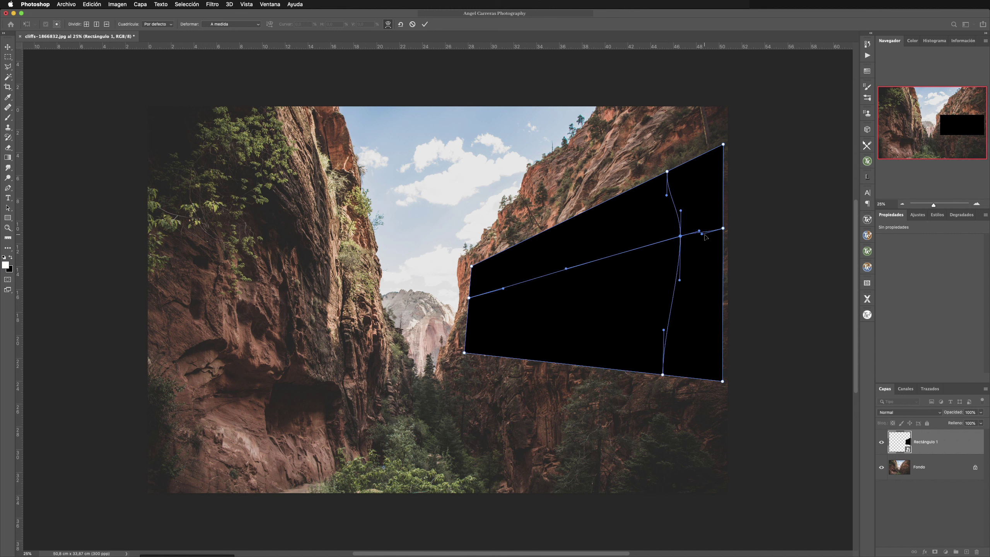
{"action": "left_click", "coordinate": [723, 228]}
{"action": "left_click_drag", "start_coordinate": [723, 229], "coordinate": [724, 221]}
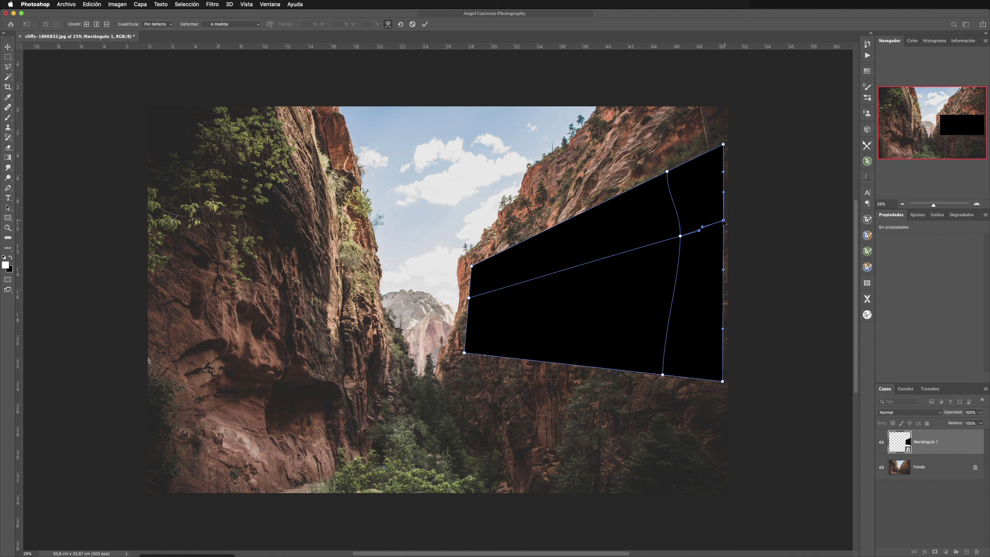
{"action": "left_click", "coordinate": [668, 329], "text": "alt"}
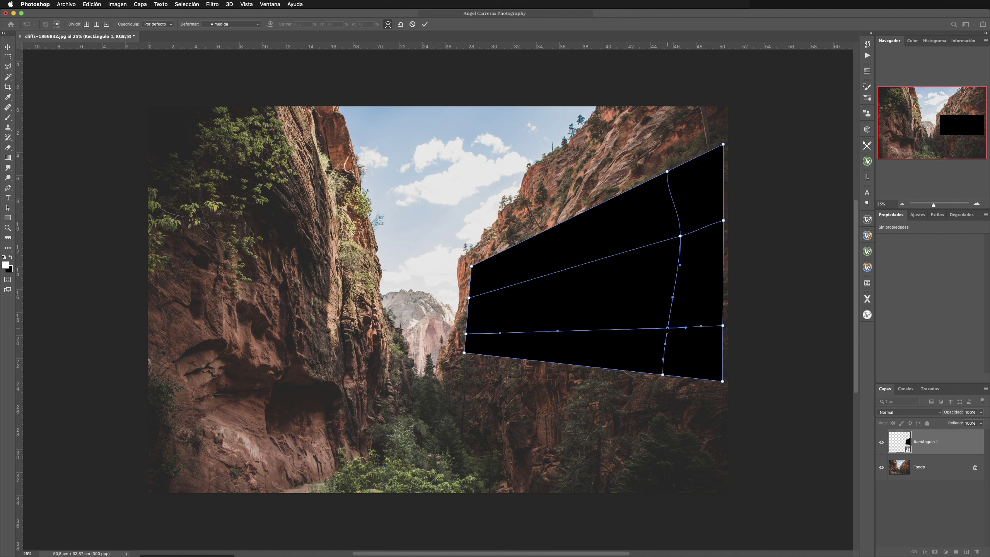
{"action": "left_click_drag", "start_coordinate": [668, 329], "coordinate": [676, 332]}
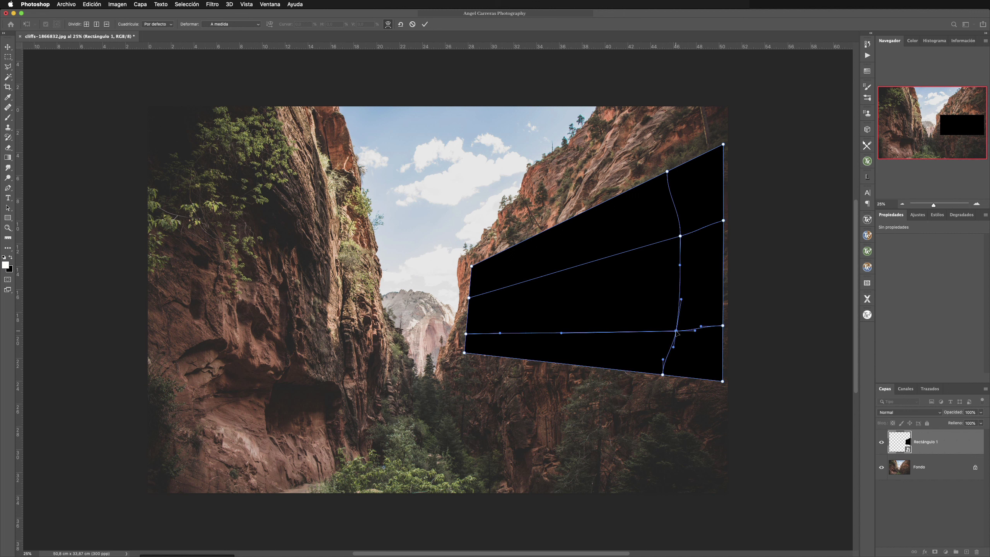
{"action": "left_click", "coordinate": [572, 333], "text": "alt"}
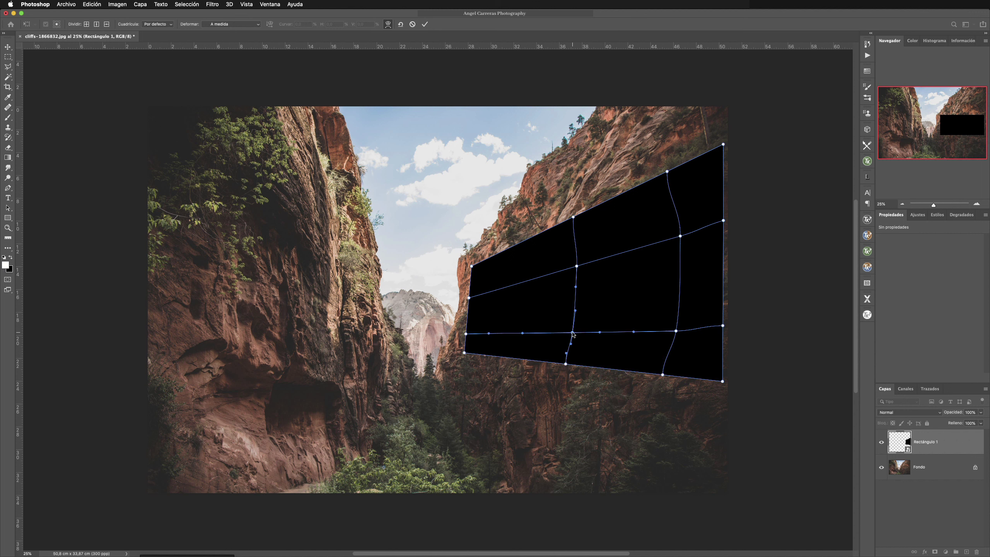
{"action": "left_click_drag", "start_coordinate": [573, 334], "coordinate": [570, 327]}
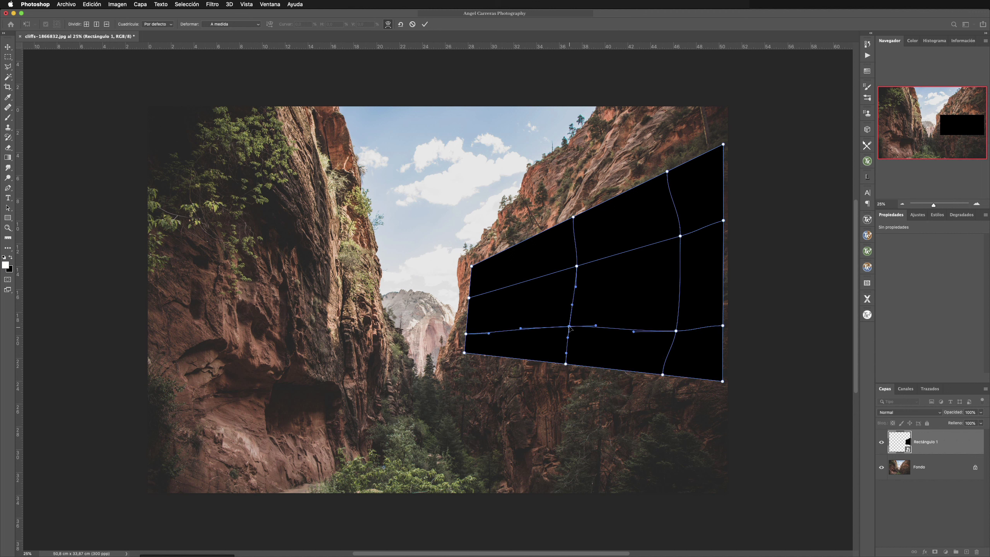
{"action": "mouse_move", "coordinate": [577, 267]}
{"action": "left_mouse_down"}
{"action": "mouse_move", "coordinate": [567, 264]}
{"action": "mouse_move", "coordinate": [580, 256]}
{"action": "left_mouse_up"}
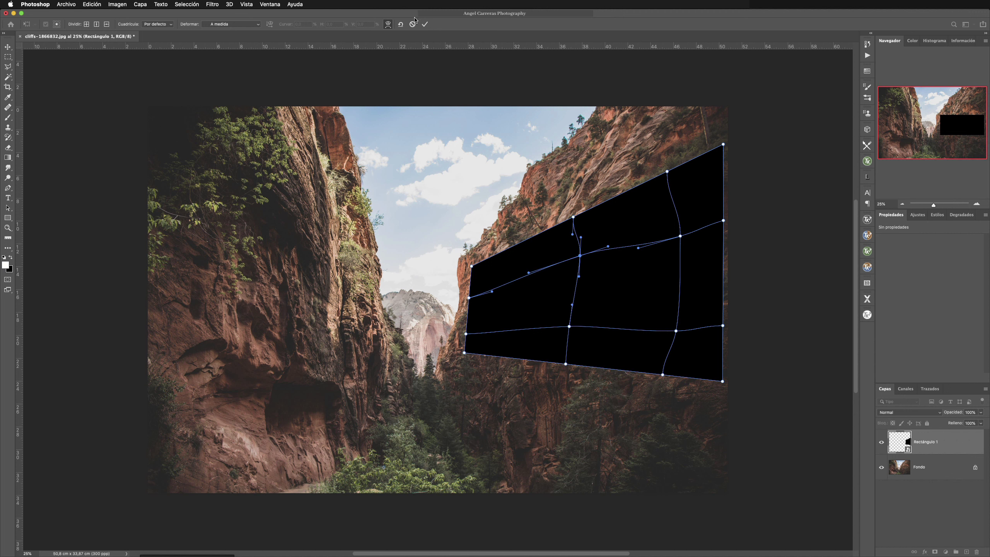
{"action": "left_click", "coordinate": [425, 24]}
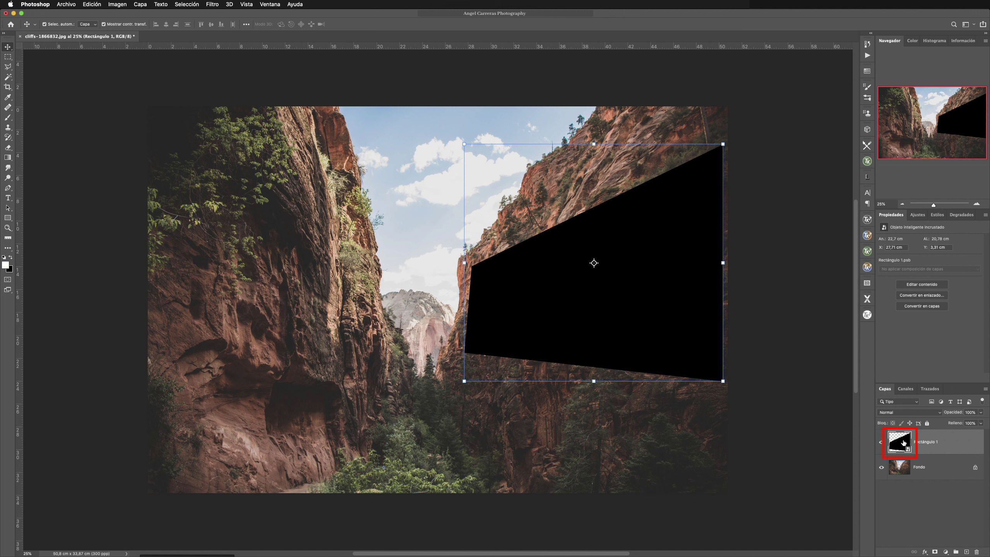
Step: Open Rectángulo 1.psb from the smart object and hide its black rectangle layer
{"action": "double_click", "coordinate": [899, 442]}
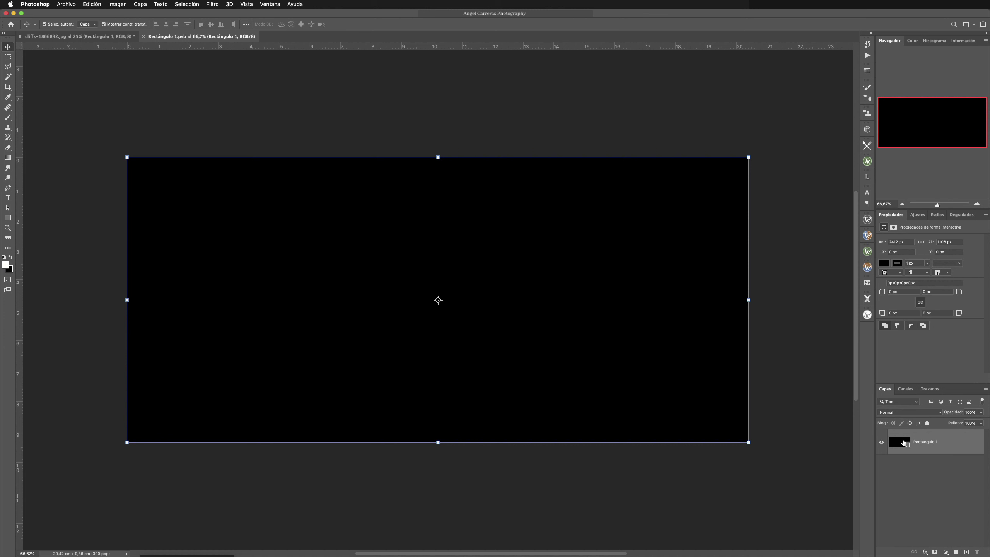
{"action": "left_click", "coordinate": [882, 442]}
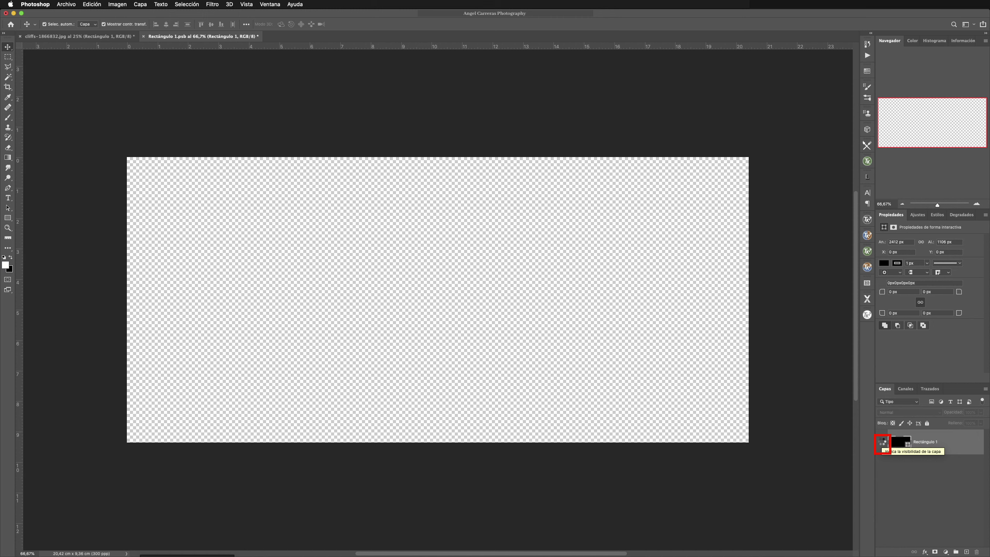
Step: Add two-line text 'MONTAÑAS' / 'ROCOSAS' in the Acknowledgement font at 60 pt
{"action": "key", "text": "t"}
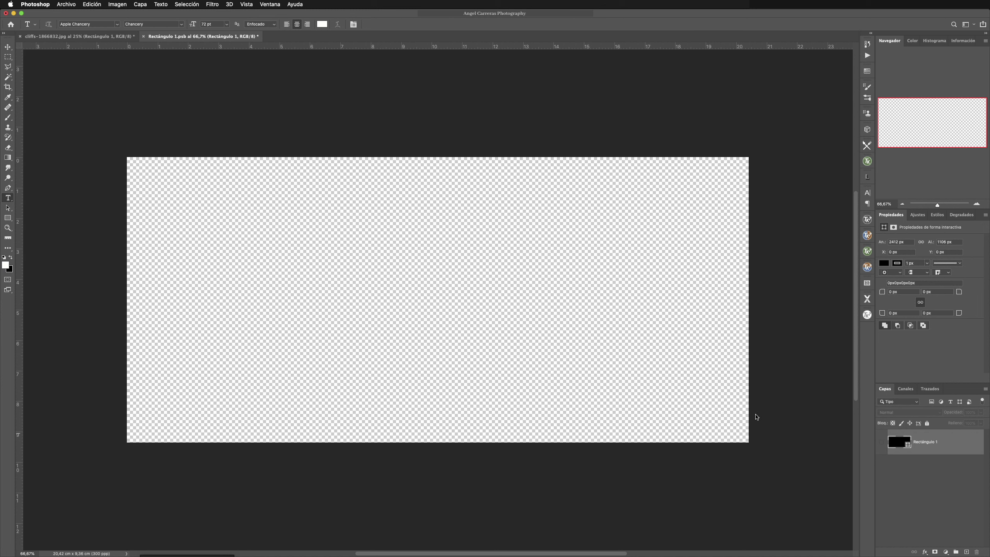
{"action": "left_click", "coordinate": [346, 259]}
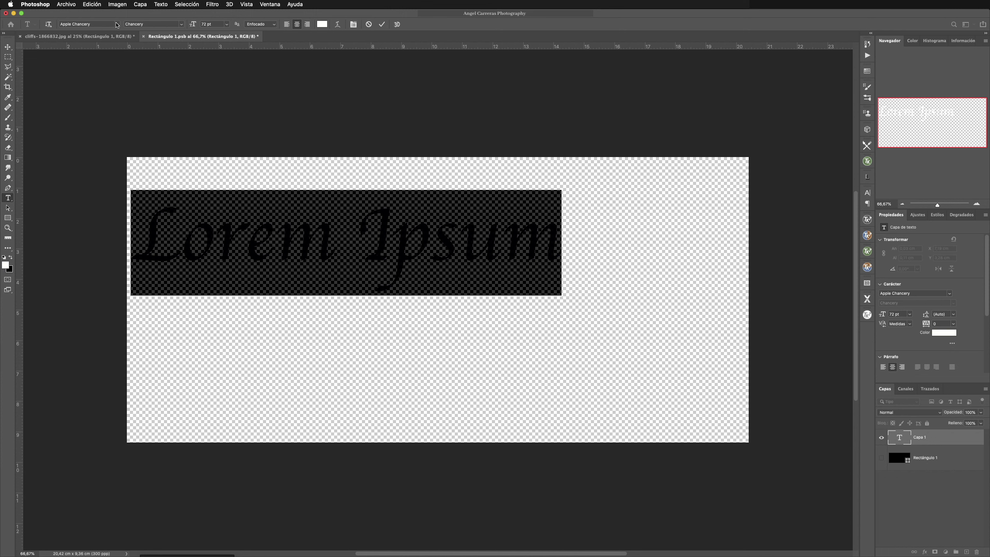
{"action": "left_click", "coordinate": [116, 25]}
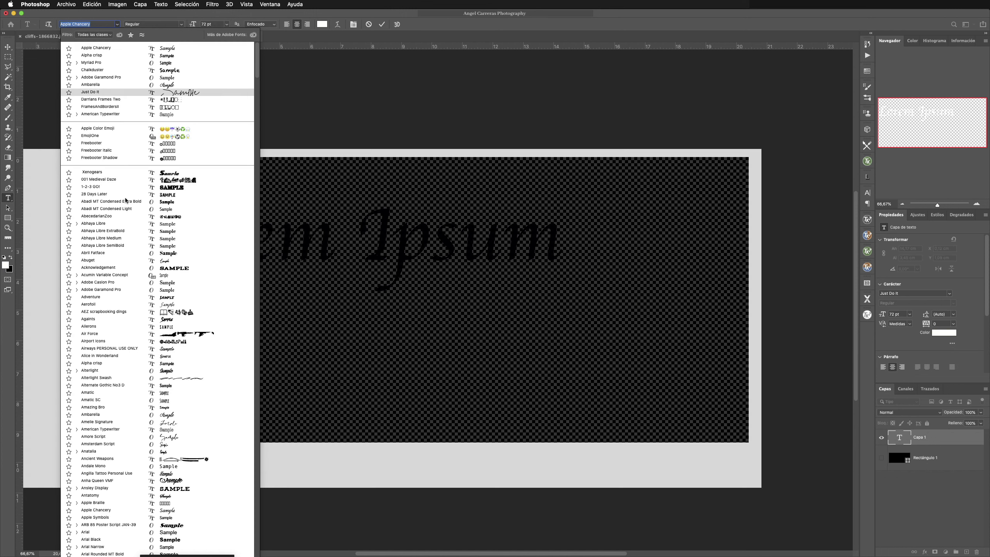
{"action": "left_click", "coordinate": [165, 269]}
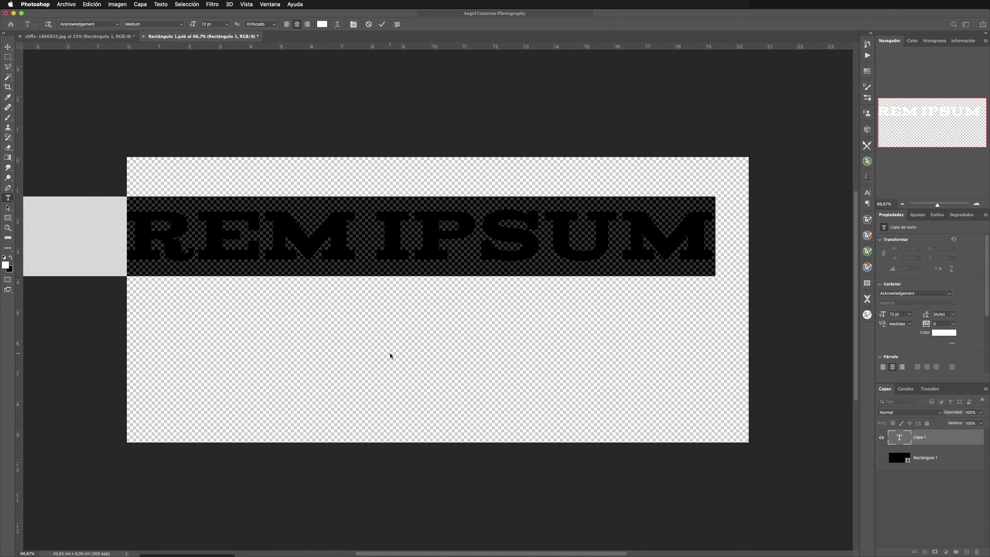
{"action": "type", "text": "MONTAÑAS"}
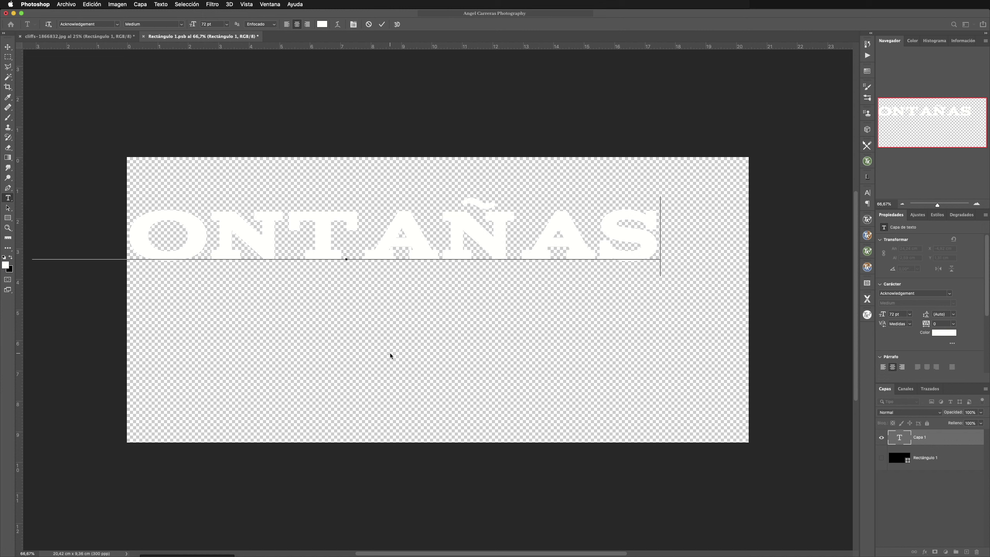
{"action": "key", "text": "Return"}
{"action": "type", "text": "ROCO"}
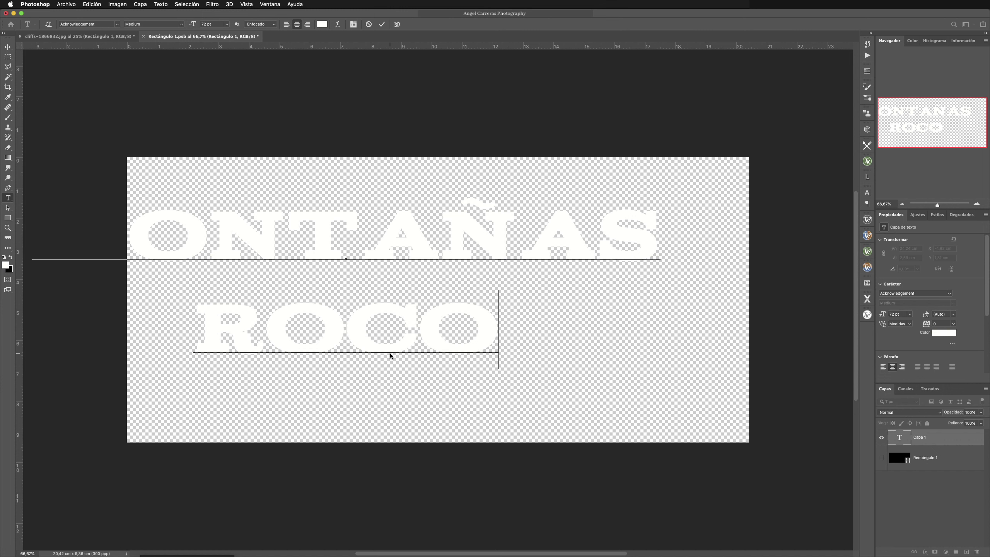
{"action": "type", "text": "SAS"}
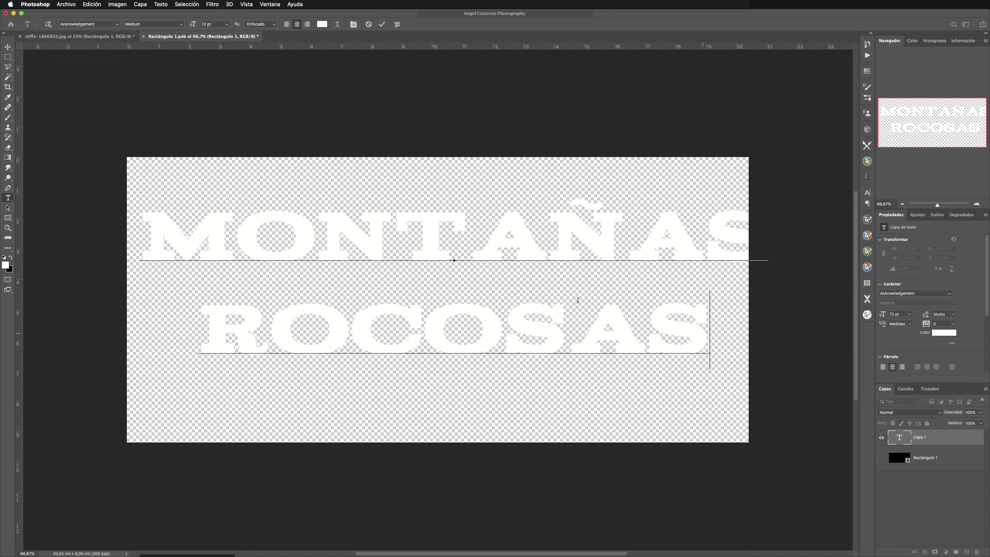
{"action": "key", "text": "ctrl+a"}
{"action": "left_click", "coordinate": [226, 25]}
{"action": "left_click", "coordinate": [215, 113]}
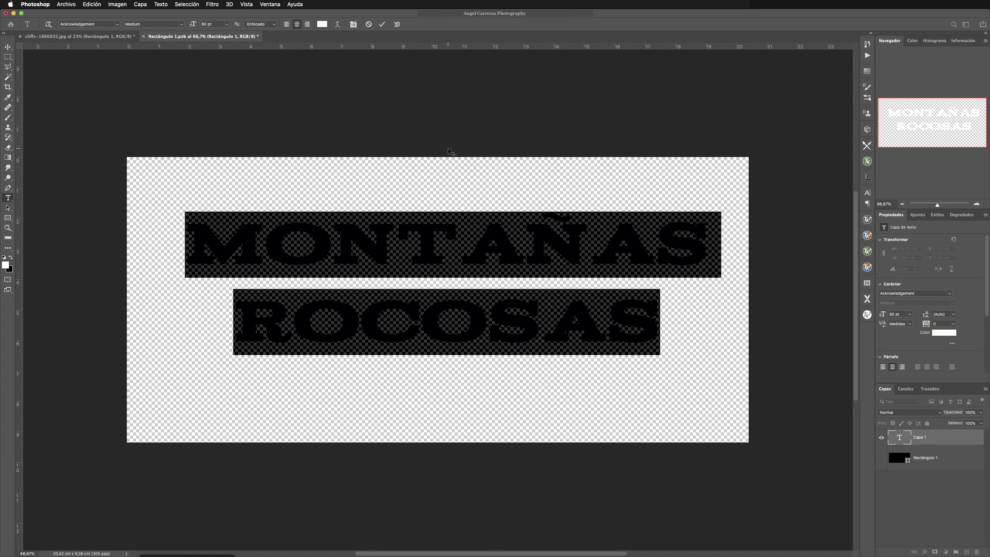
{"action": "left_click", "coordinate": [381, 25]}
Step: Set the text colour to a pale cream in the Color Picker, starting from e89121
{"action": "left_click", "coordinate": [323, 25]}
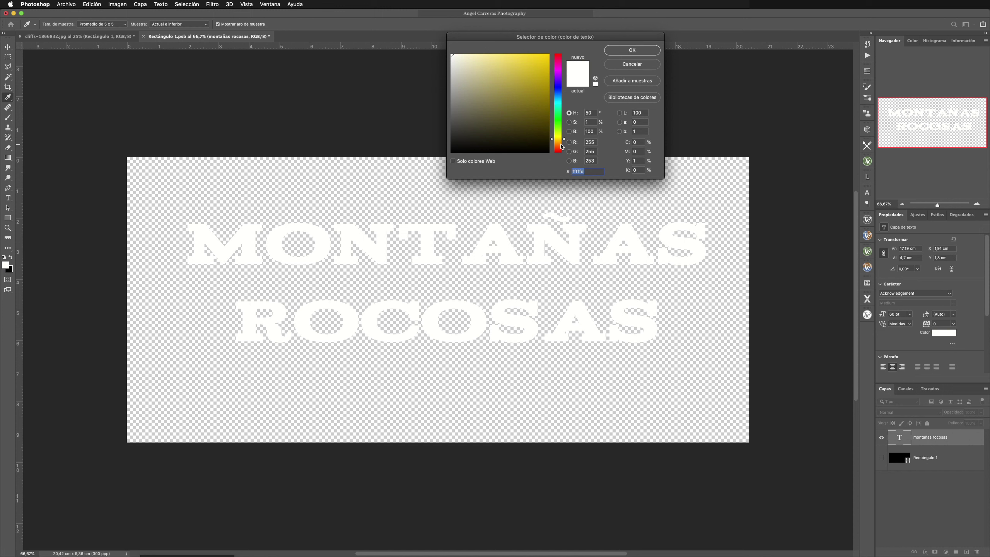
{"action": "left_click", "coordinate": [558, 143]}
{"action": "type", "text": "e89121"}
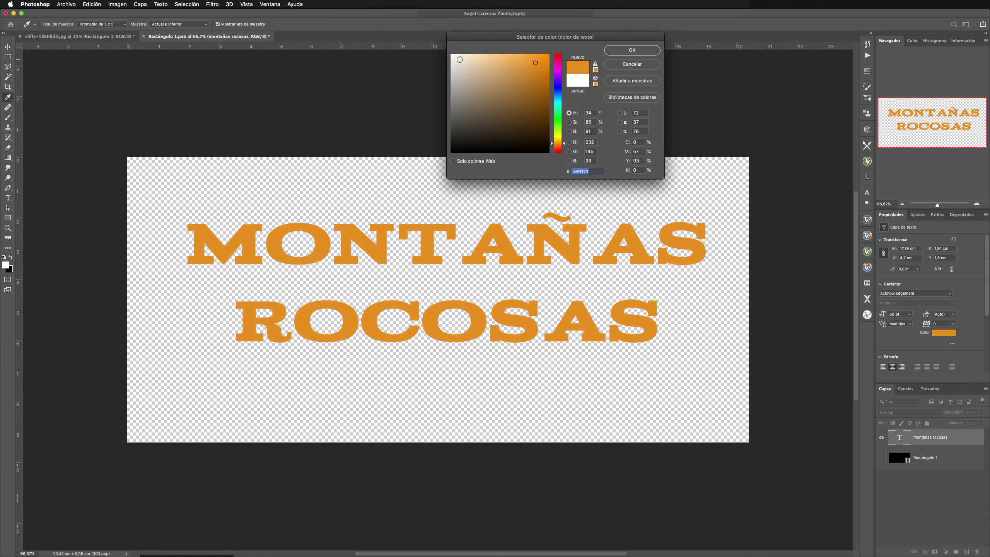
{"action": "left_click", "coordinate": [460, 59]}
{"action": "left_click", "coordinate": [624, 50]}
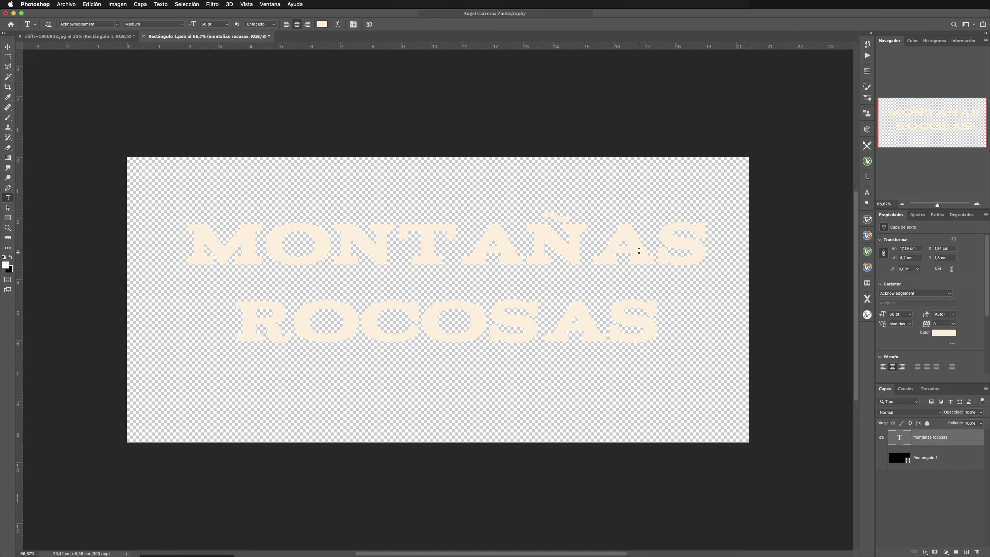
Step: Scale the text up to 65.3 pt, move it lower, and close Rectángulo 1.psb
{"action": "key", "text": "v"}
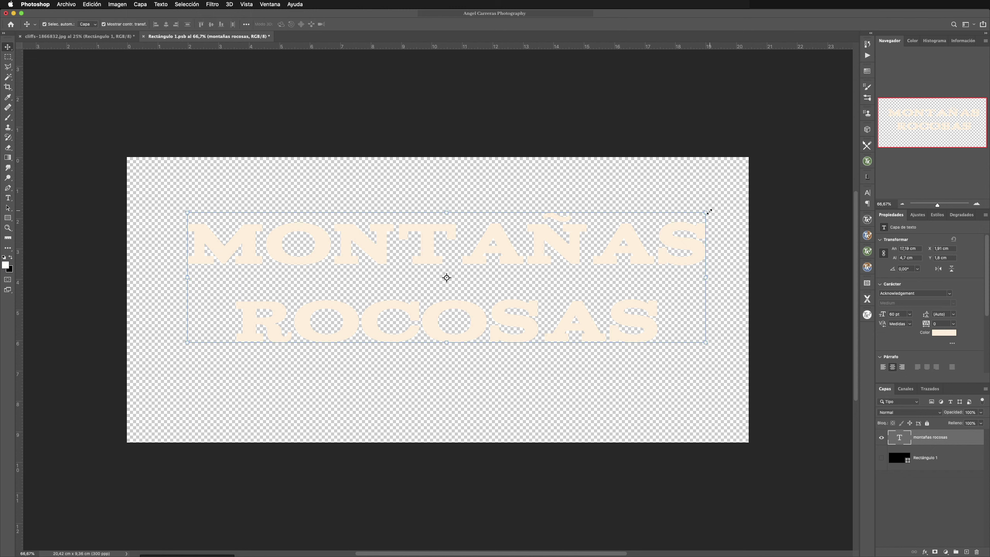
{"action": "left_click_drag", "start_coordinate": [709, 212], "coordinate": [729, 199]}
{"action": "left_click_drag", "start_coordinate": [482, 319], "coordinate": [480, 336]}
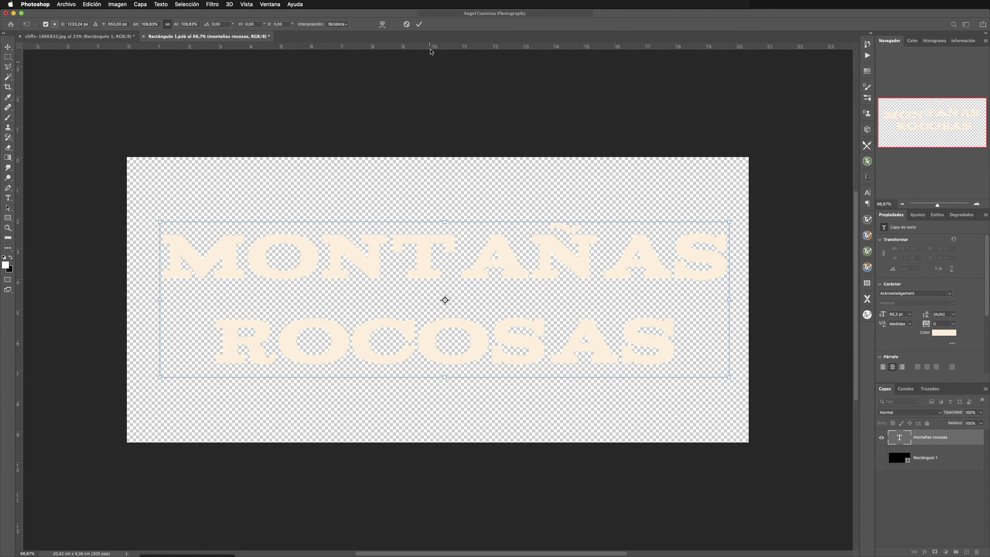
{"action": "left_click", "coordinate": [419, 25]}
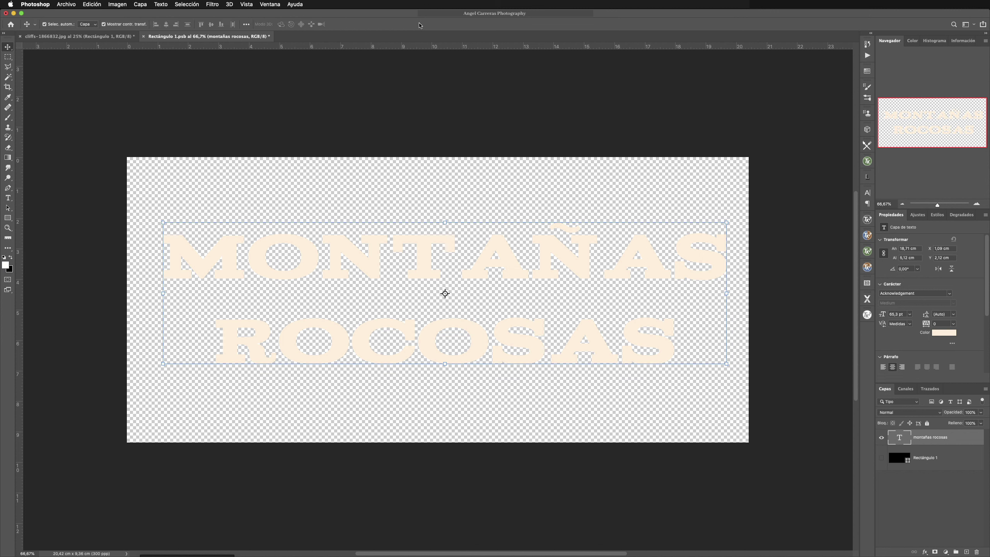
{"action": "left_click", "coordinate": [143, 37]}
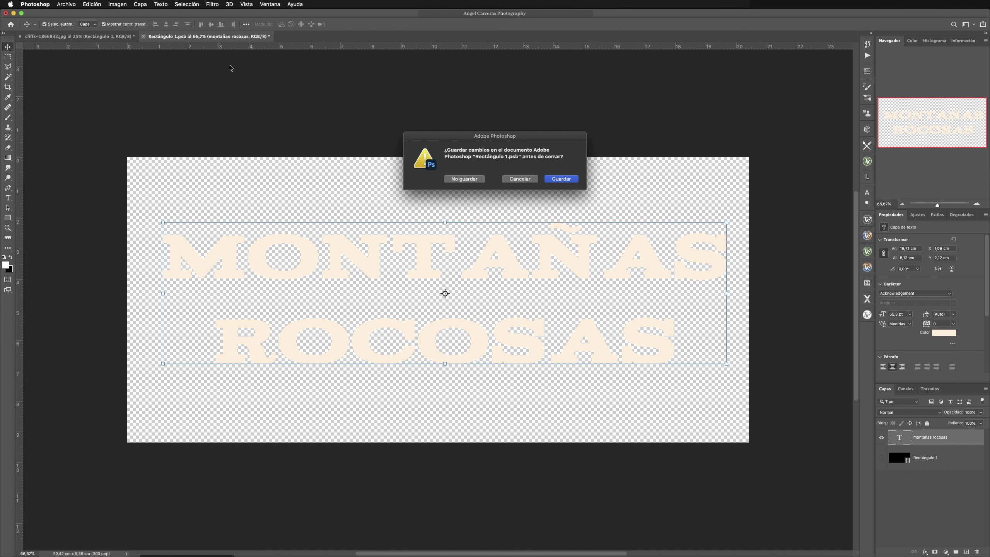
Step: Choose Guardar to save Rectángulo 1.psb and return to the cliffs document
{"action": "left_click", "coordinate": [568, 182]}
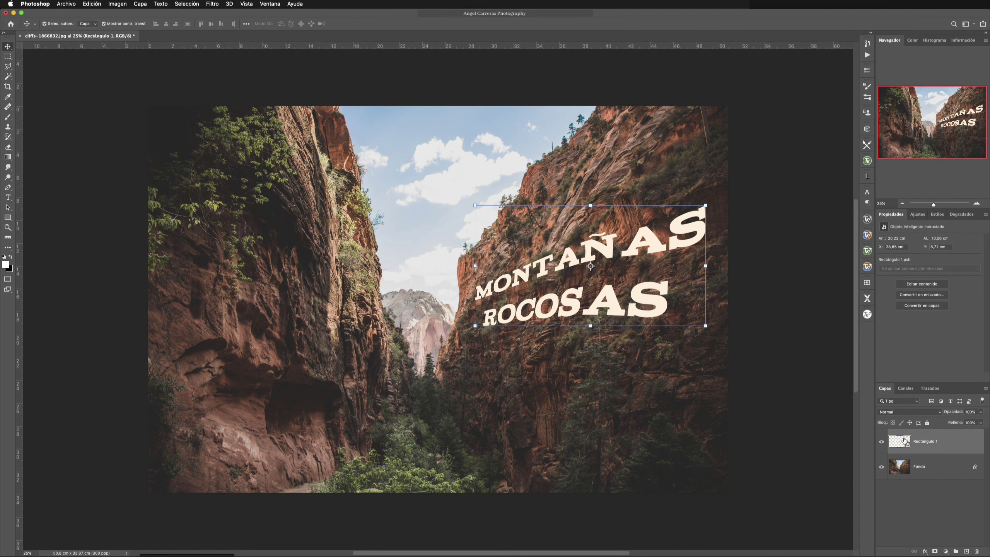
Step: Split the Blend If sliders so rock shows through, underlying layer at 0/98 and 181/255
{"action": "double_click", "coordinate": [963, 444]}
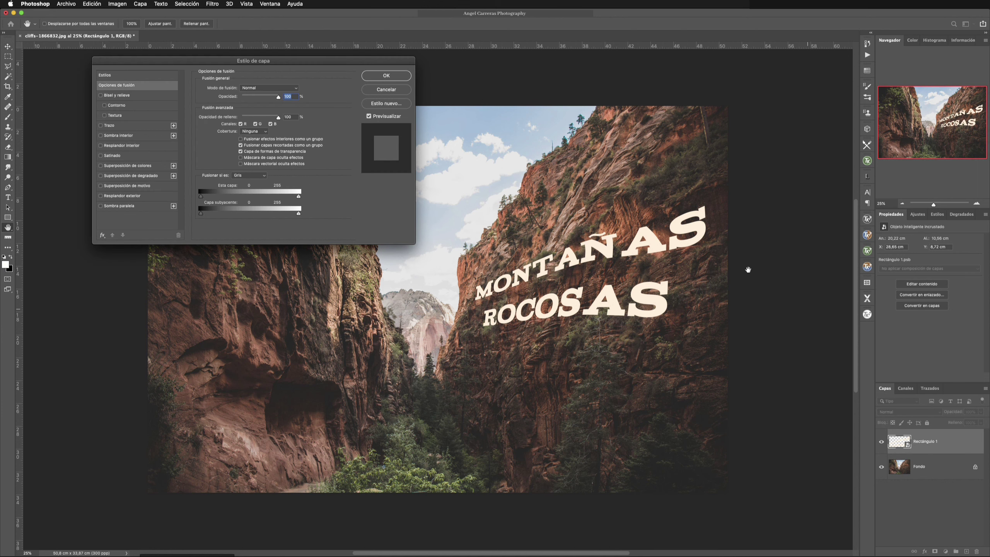
{"action": "left_click_drag", "start_coordinate": [329, 63], "coordinate": [282, 82]}
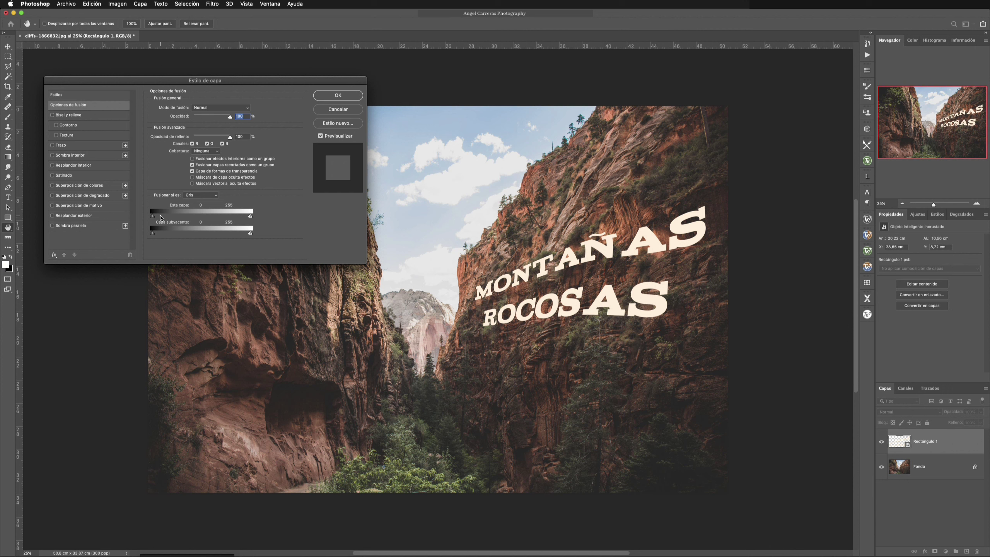
{"action": "key", "text": "alt"}
{"action": "mouse_move", "coordinate": [153, 218]}
{"action": "left_mouse_down"}
{"action": "mouse_move", "coordinate": [171, 218]}
{"action": "mouse_move", "coordinate": [125, 219]}
{"action": "mouse_move", "coordinate": [185, 235]}
{"action": "mouse_move", "coordinate": [177, 235]}
{"action": "left_mouse_up"}
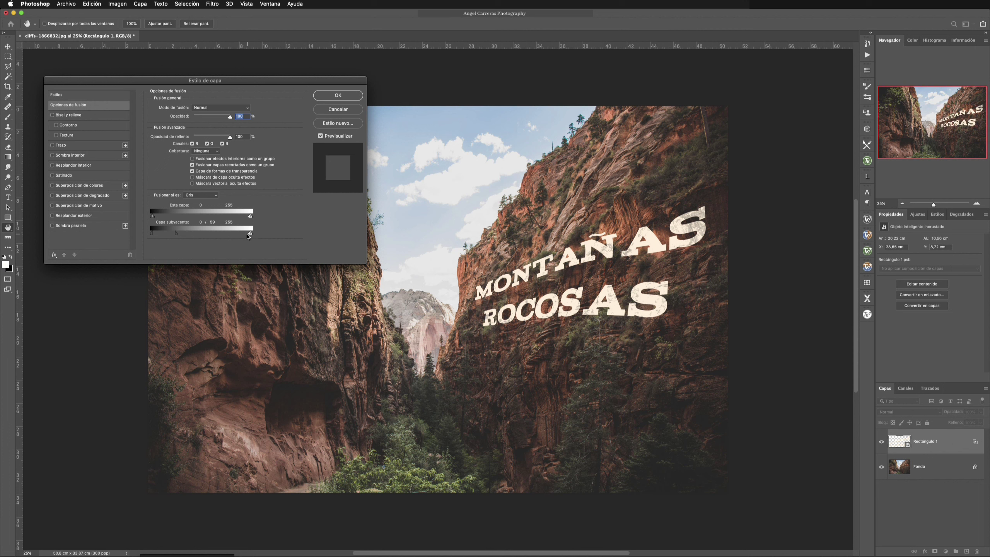
{"action": "left_click_drag", "start_coordinate": [250, 234], "coordinate": [199, 234]}
{"action": "mouse_move", "coordinate": [199, 234]}
{"action": "left_mouse_down"}
{"action": "mouse_move", "coordinate": [222, 235]}
{"action": "mouse_move", "coordinate": [186, 237]}
{"action": "left_mouse_up"}
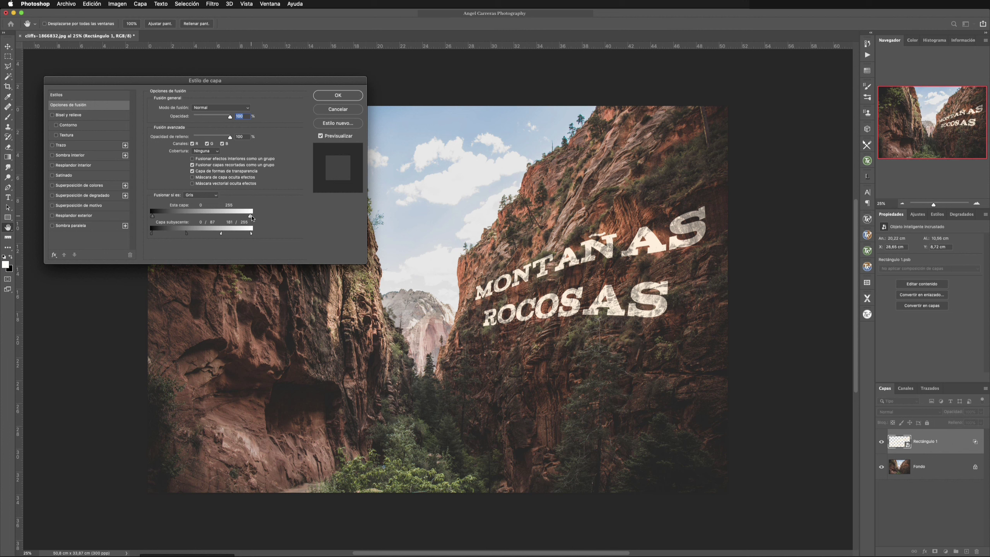
{"action": "mouse_move", "coordinate": [251, 216]}
{"action": "left_mouse_down"}
{"action": "mouse_move", "coordinate": [239, 216]}
{"action": "mouse_move", "coordinate": [256, 218]}
{"action": "left_mouse_up"}
{"action": "mouse_move", "coordinate": [153, 217]}
{"action": "left_mouse_down"}
{"action": "mouse_move", "coordinate": [166, 219]}
{"action": "mouse_move", "coordinate": [122, 218]}
{"action": "left_mouse_up"}
{"action": "mouse_move", "coordinate": [187, 233]}
{"action": "left_mouse_down"}
{"action": "mouse_move", "coordinate": [176, 235]}
{"action": "mouse_move", "coordinate": [201, 237]}
{"action": "mouse_move", "coordinate": [190, 237]}
{"action": "left_mouse_up"}
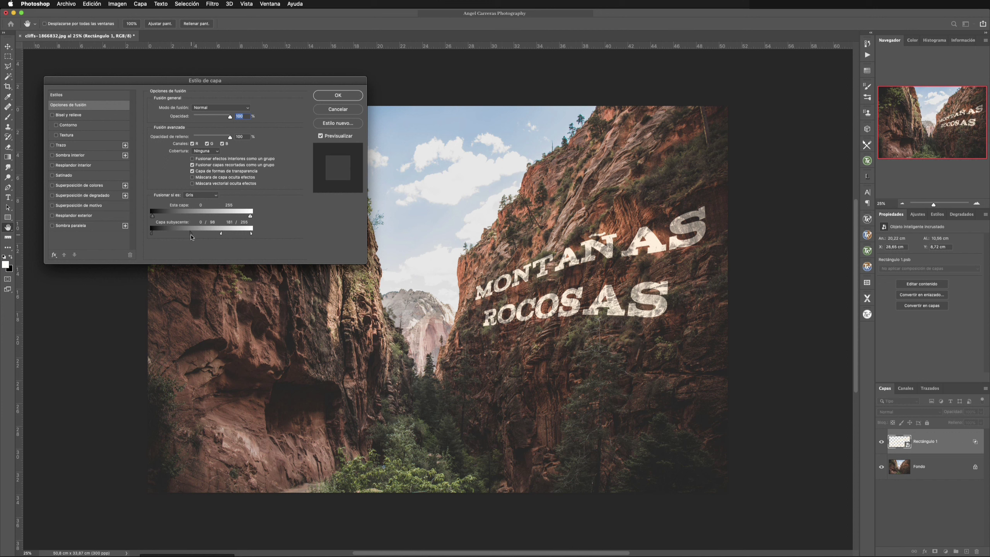
Step: Apply the blending options and move the text up across the cliff
{"action": "left_click", "coordinate": [345, 96]}
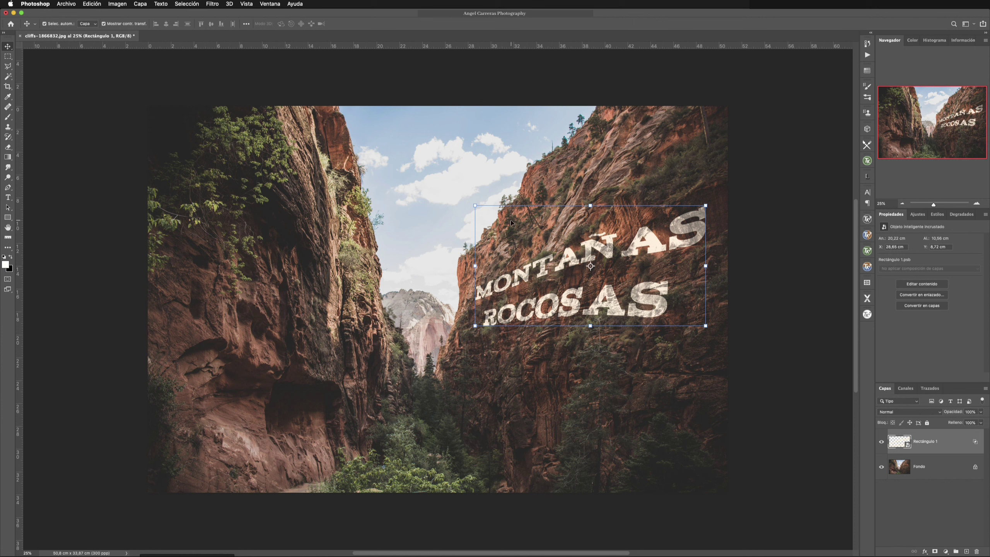
{"action": "left_click_drag", "start_coordinate": [638, 283], "coordinate": [662, 245]}
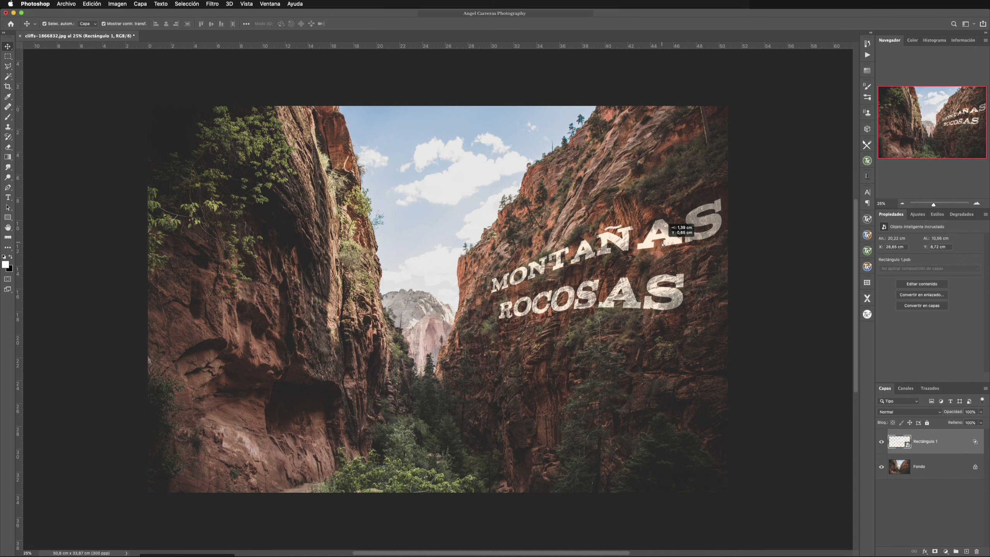
{"action": "left_click_drag", "start_coordinate": [662, 244], "coordinate": [661, 244]}
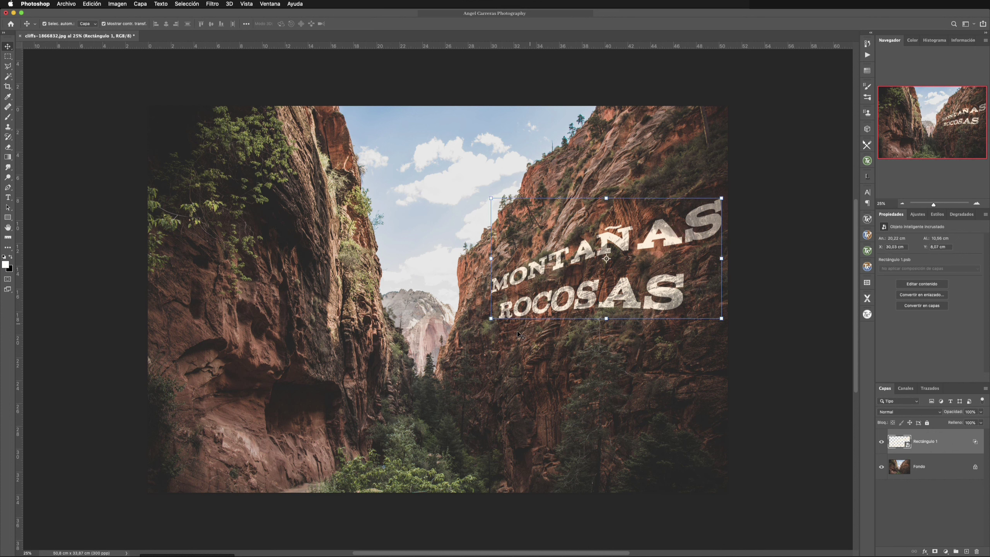
Step: Distort the text's perspective to follow the right cliff face and commit it
{"action": "key", "text": "ctrl+t"}
{"action": "left_click_drag", "start_coordinate": [488, 322], "coordinate": [459, 338]}
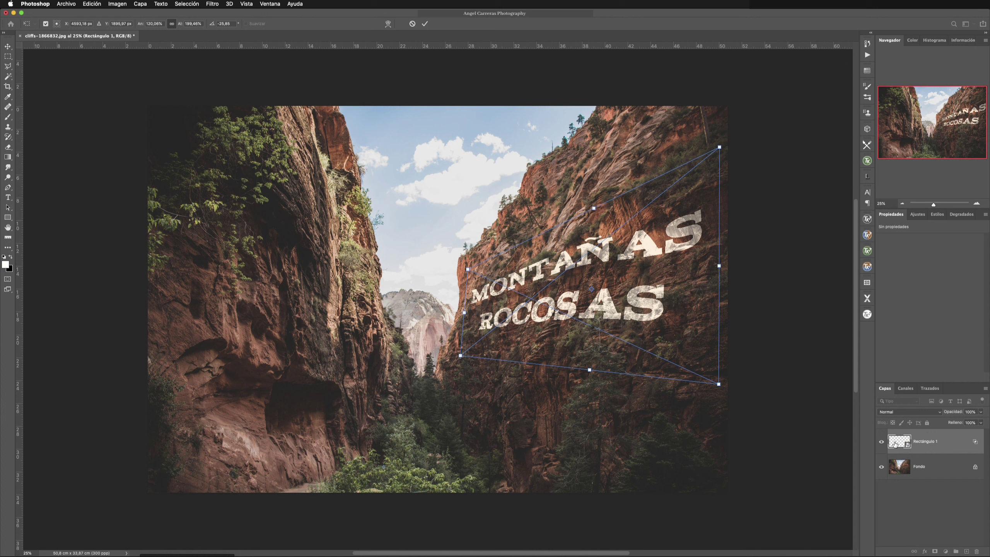
{"action": "left_click", "coordinate": [426, 24]}
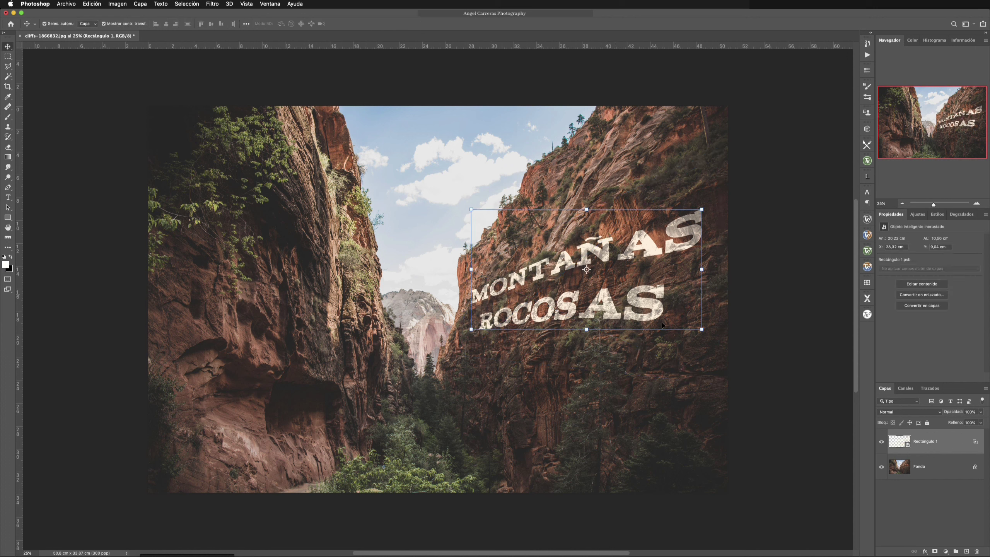
Step: In the smart object, replace MONTAÑAS ROCOSAS with CAÑON / DEL / COLORADO on three lines
{"action": "double_click", "coordinate": [897, 443]}
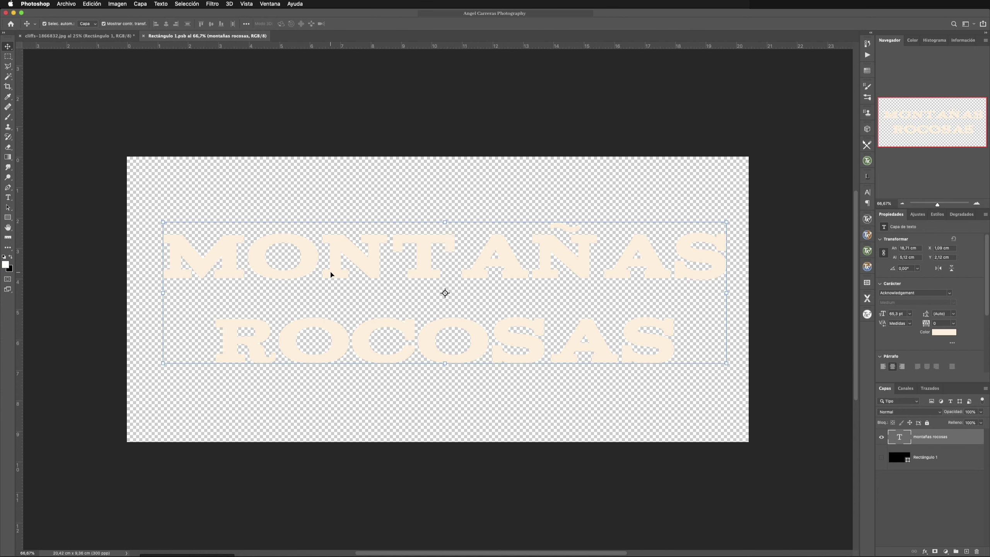
{"action": "key", "text": "t"}
{"action": "left_click", "coordinate": [678, 342]}
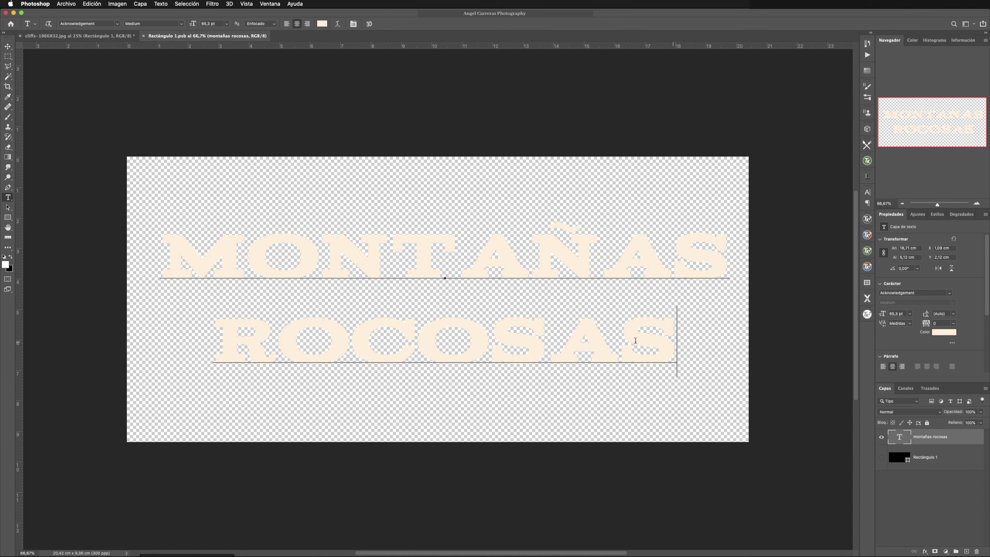
{"action": "left_click_drag", "start_coordinate": [636, 340], "coordinate": [187, 269]}
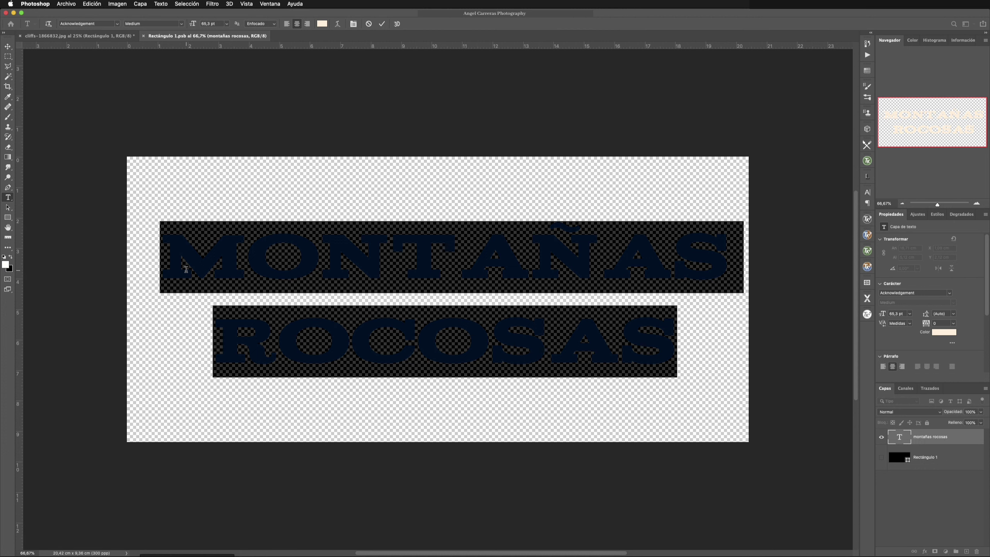
{"action": "type", "text": "C"}
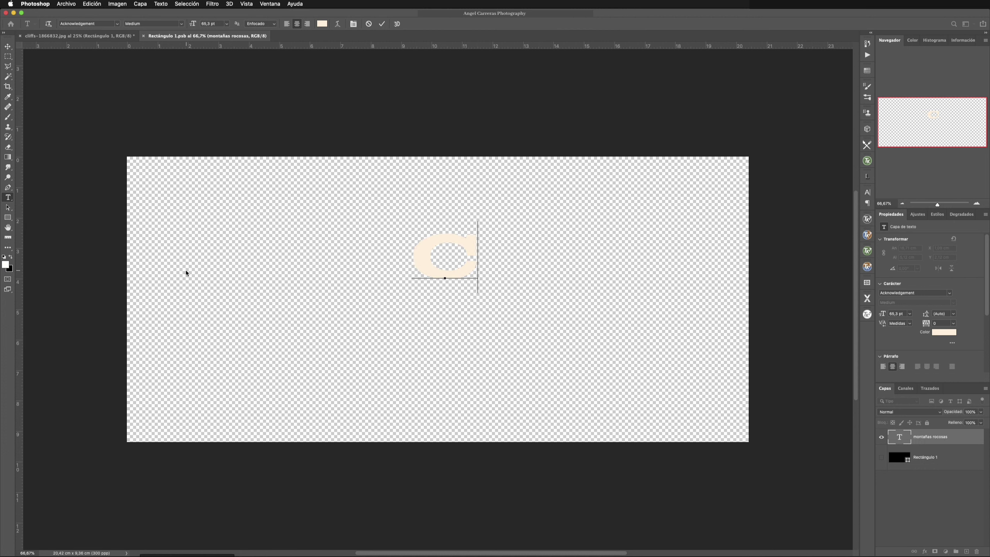
{"action": "type", "text": "AÑON"}
{"action": "key", "text": "Return"}
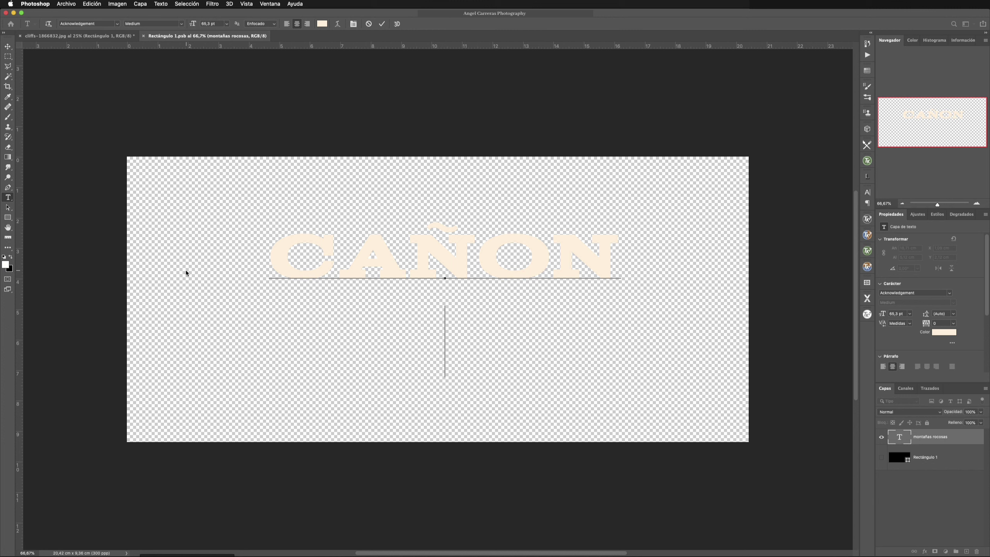
{"action": "type", "text": "DEL COLO"}
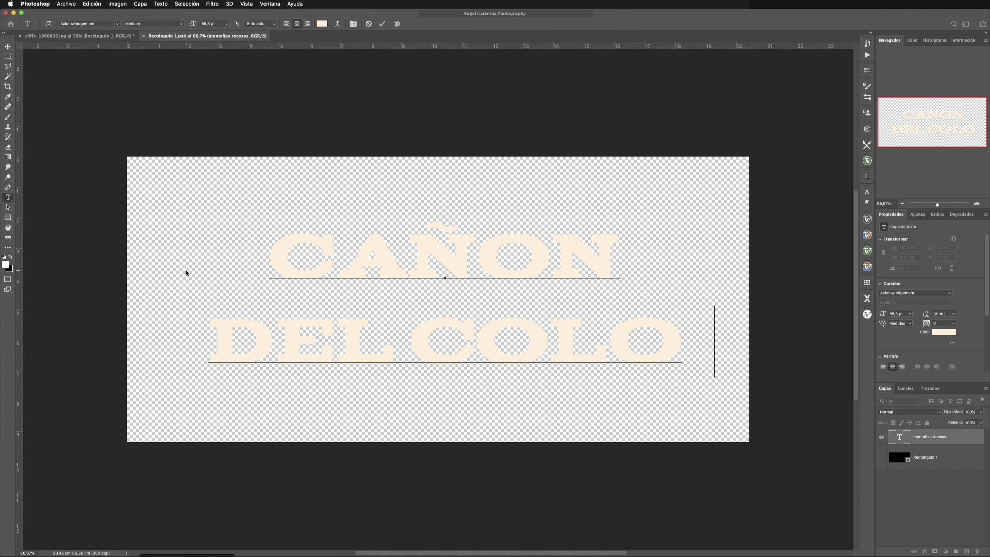
{"action": "type", "text": "RAD"}
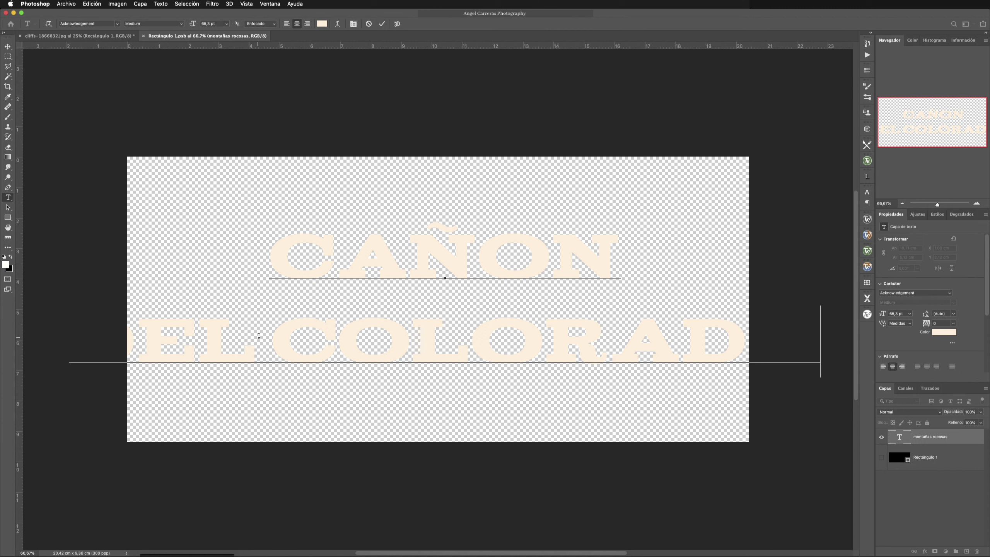
{"action": "left_click", "coordinate": [271, 336]}
{"action": "key", "text": "Return"}
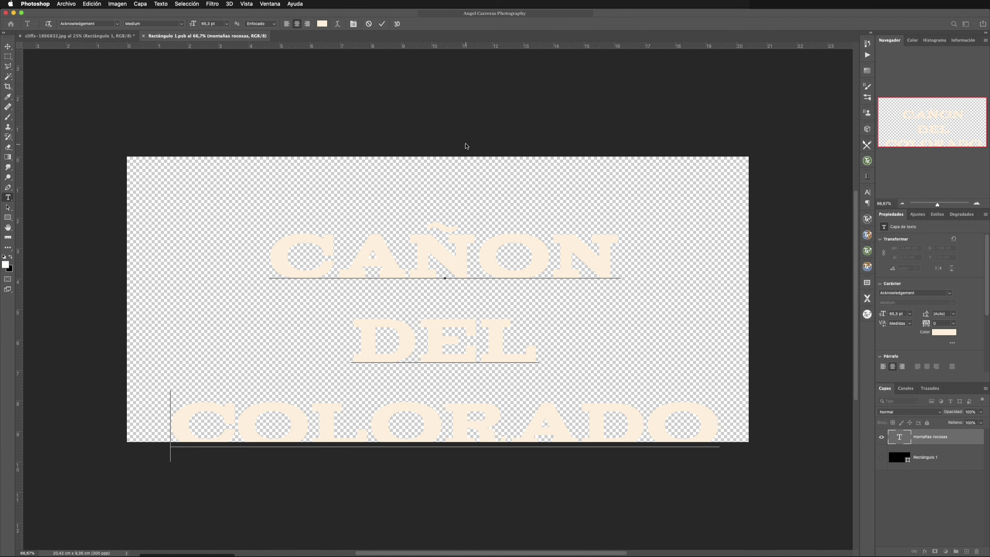
{"action": "left_click", "coordinate": [466, 142]}
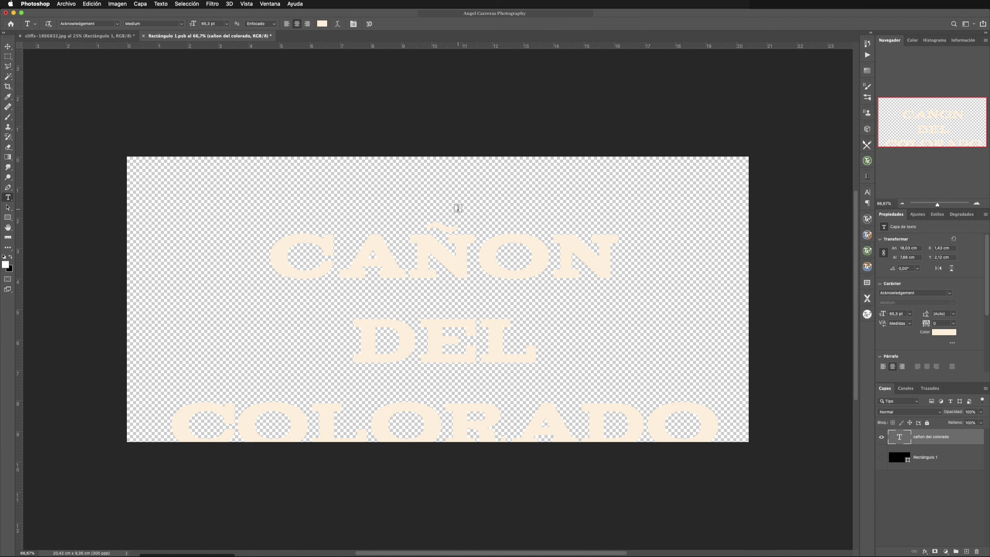
Step: Shift the three-line text block upward and close the smart object
{"action": "key", "text": "v"}
{"action": "left_click_drag", "start_coordinate": [462, 251], "coordinate": [464, 210]}
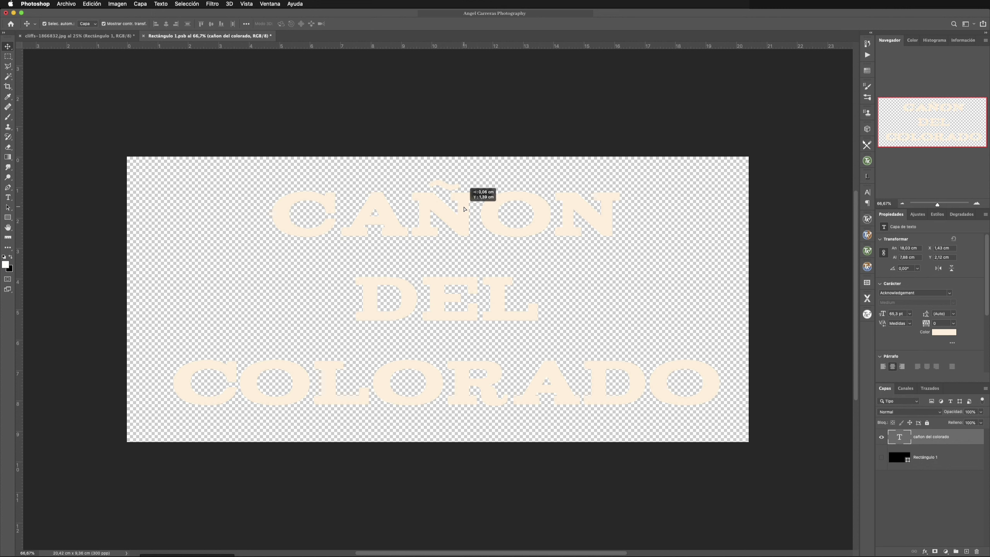
{"action": "left_click_drag", "start_coordinate": [465, 209], "coordinate": [463, 209]}
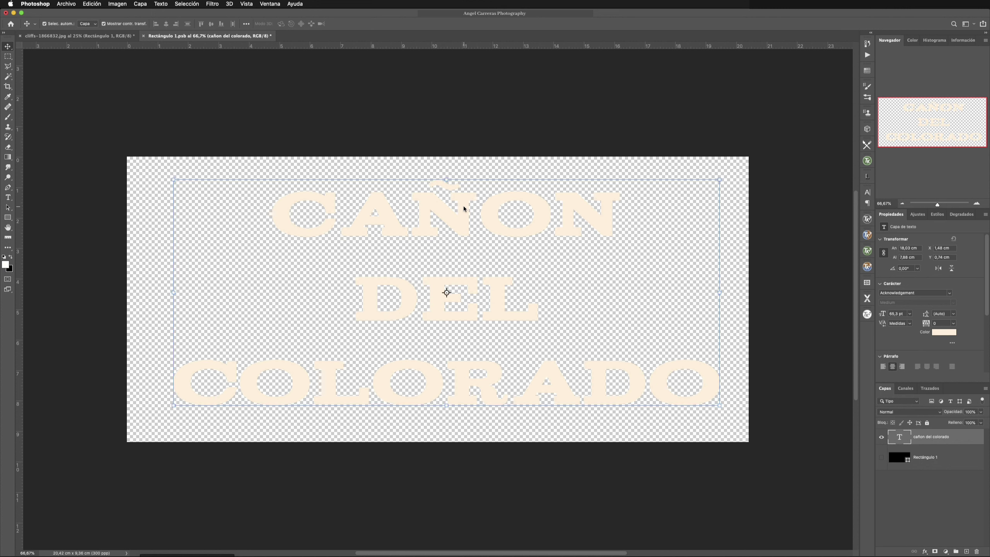
{"action": "left_click", "coordinate": [143, 35]}
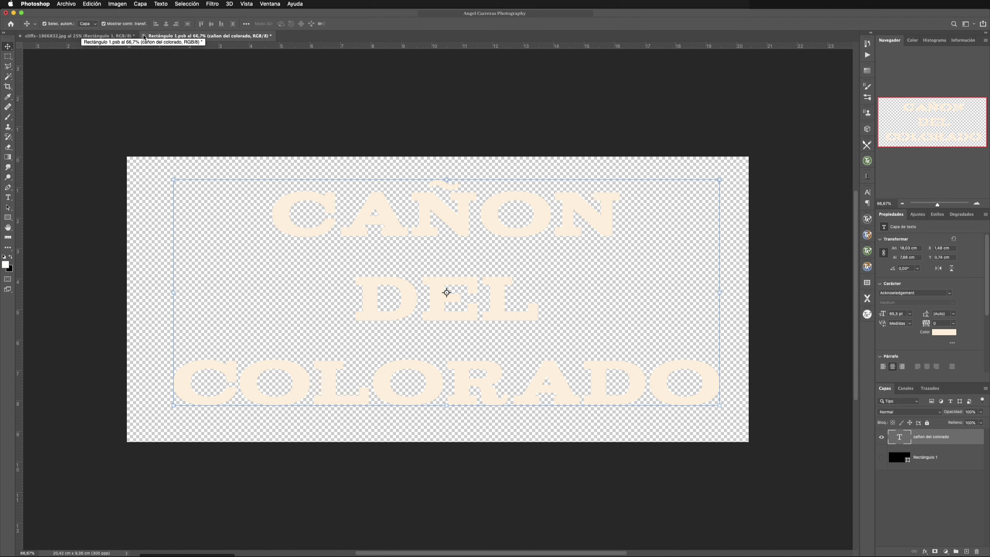
Step: Save the edits, widen the text's right side, pull its lower-left corner down, and commit
{"action": "left_click", "coordinate": [562, 178]}
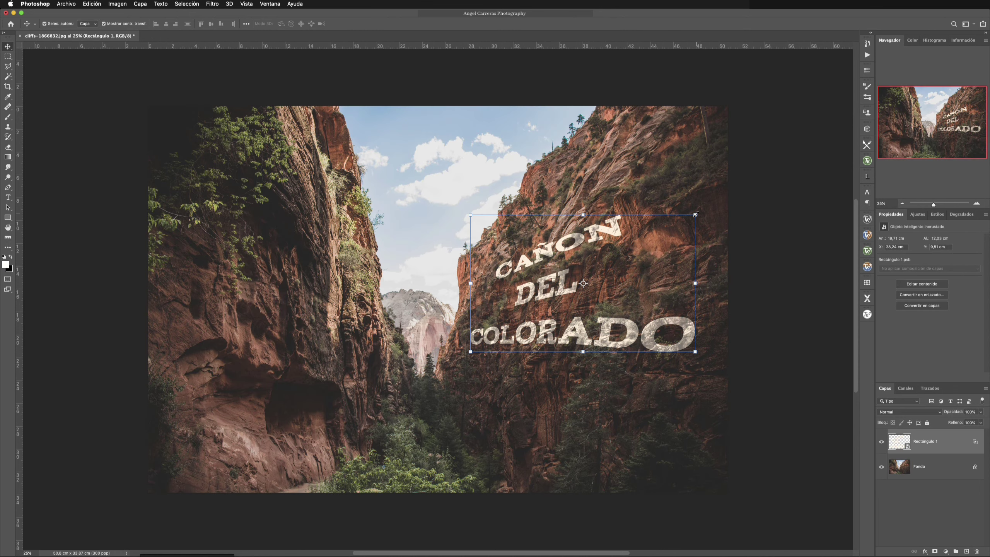
{"action": "left_click_drag", "start_coordinate": [696, 214], "coordinate": [704, 214]}
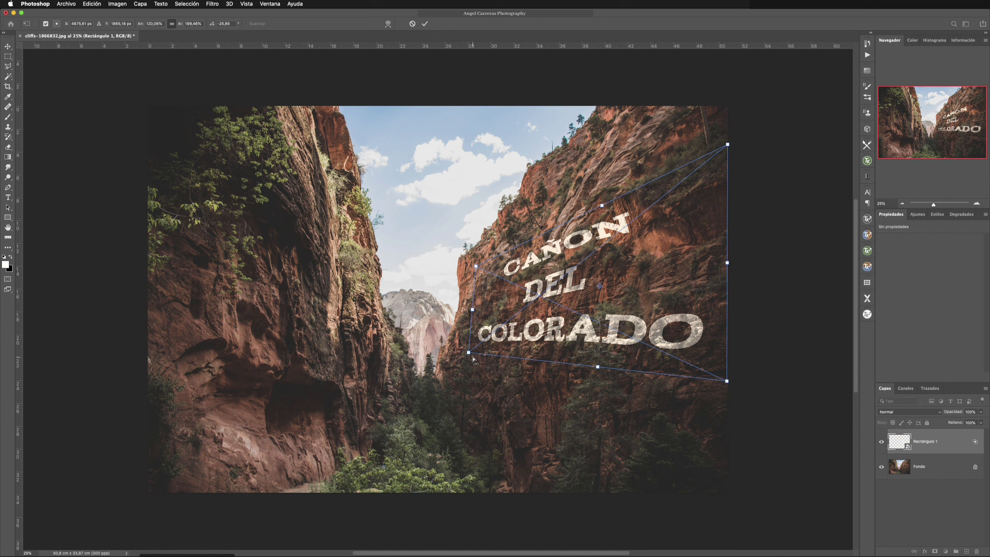
{"action": "left_click_drag", "start_coordinate": [469, 353], "coordinate": [463, 403]}
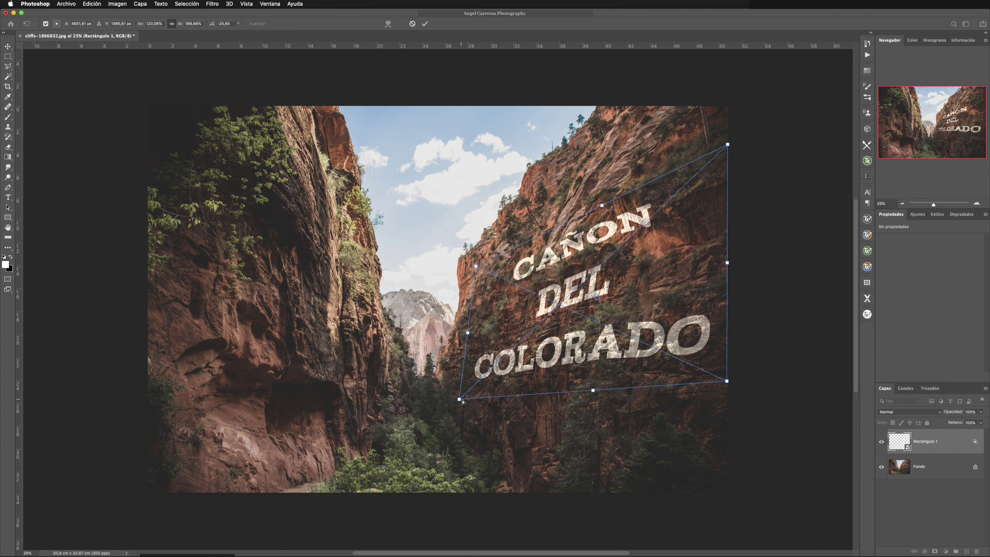
{"action": "left_click", "coordinate": [425, 23]}
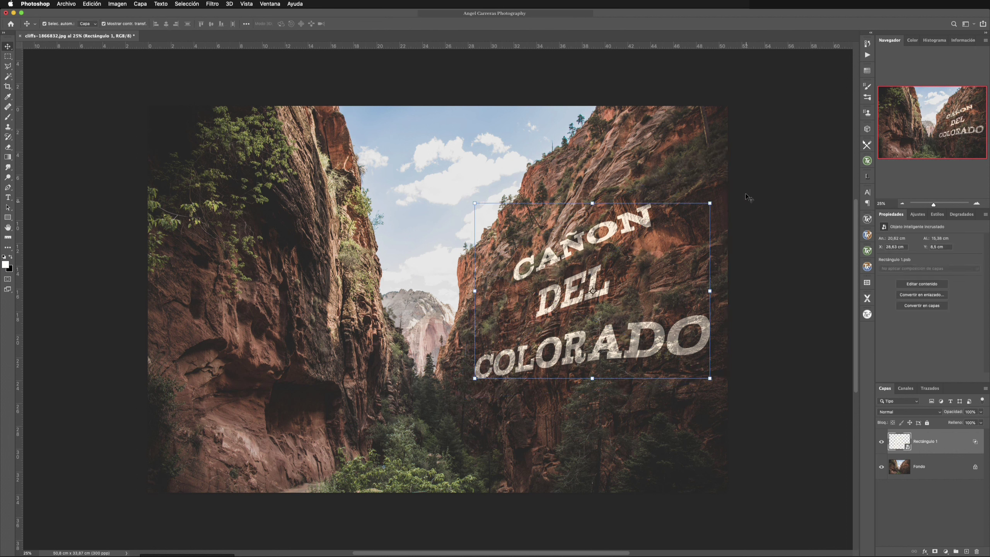
{"action": "left_click", "coordinate": [735, 136]}
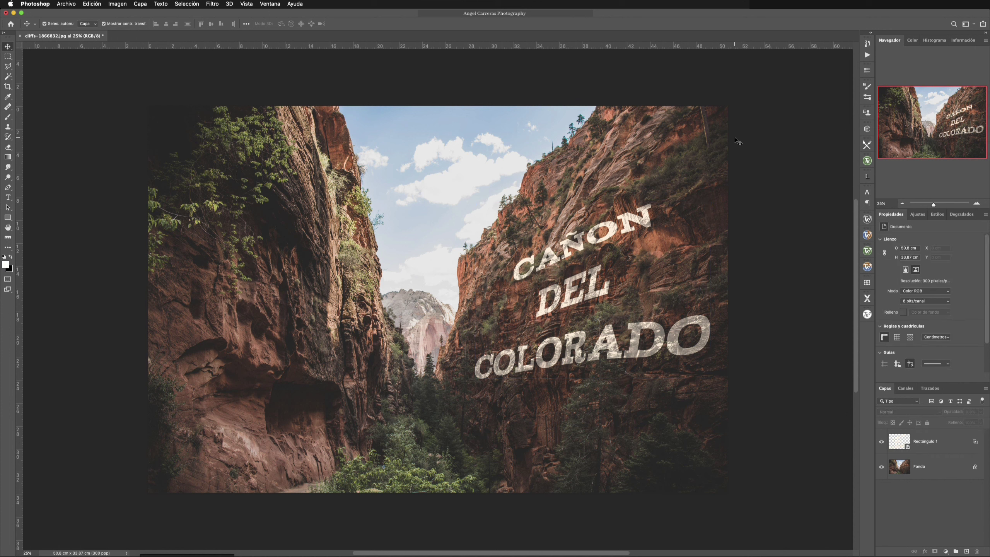